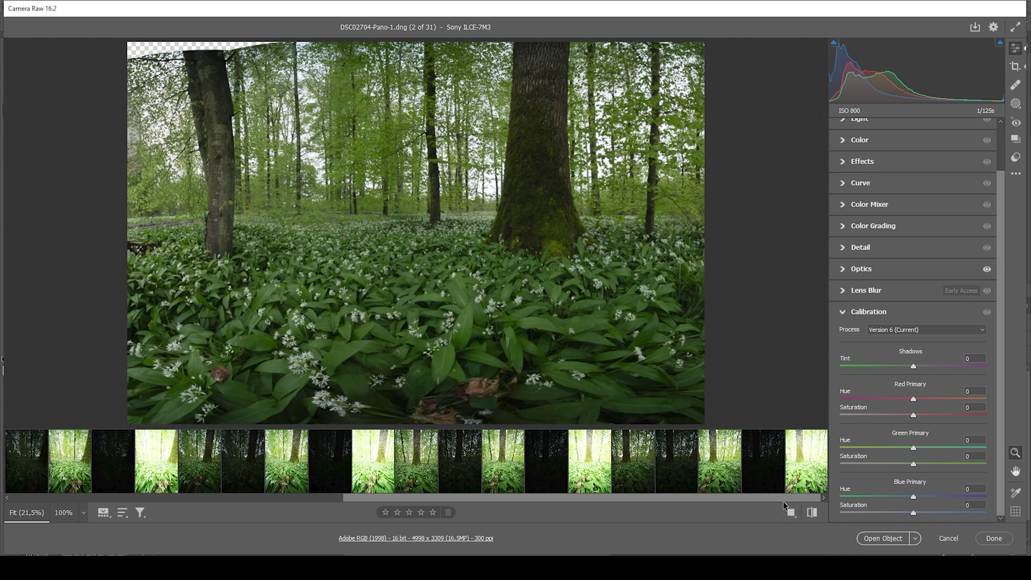
- Select all 31 forest shots in the filmstrip, then deselect one to leave 30
click(795, 483)
drag(782, 496, 366, 495)
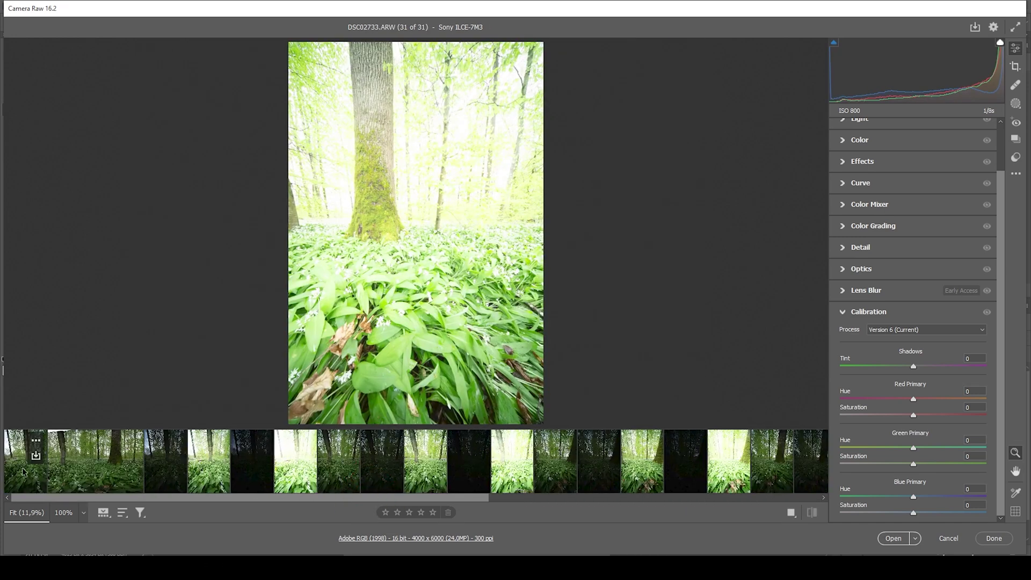
key(ctrl+a)
mouse_move(71, 484)
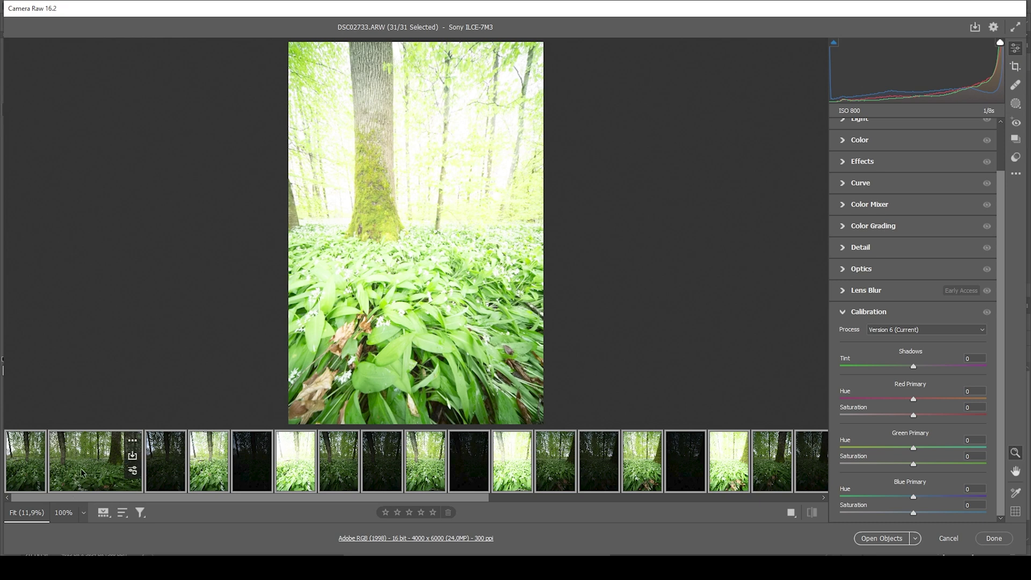
ctrl+click(105, 449)
drag(150, 498, 67, 499)
- Merge the selected photos to a panorama with Spherical projection and Boundary Warp 0
right_click(157, 486)
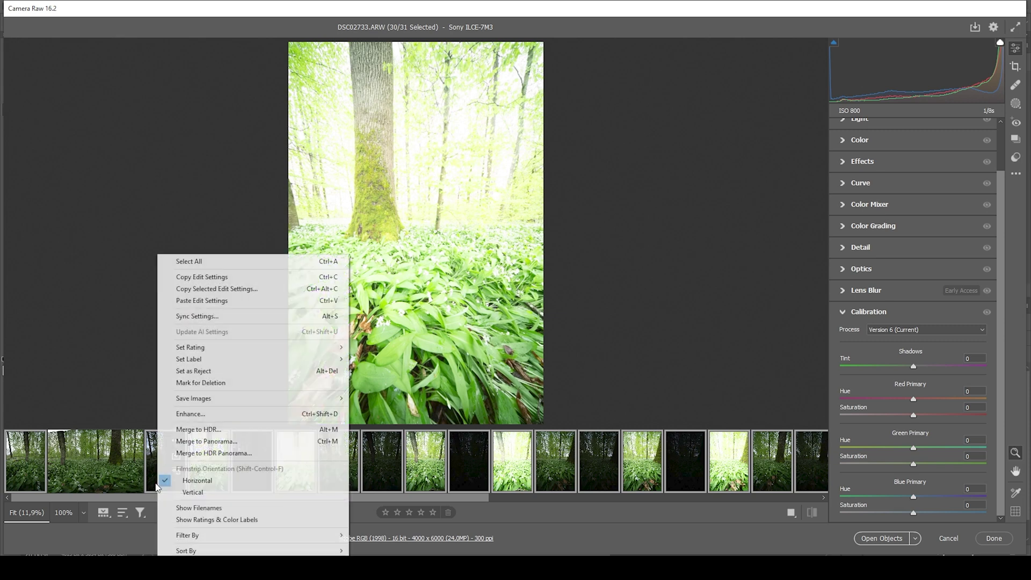
click(245, 453)
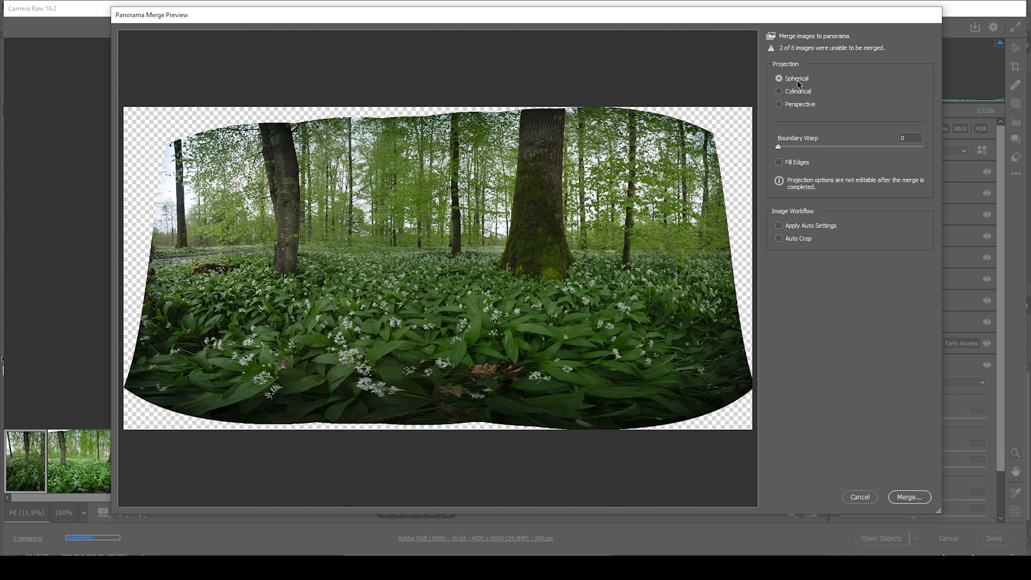
mouse_move(457, 21)
mouse_down()
mouse_move(434, 17)
mouse_move(446, 21)
mouse_up()
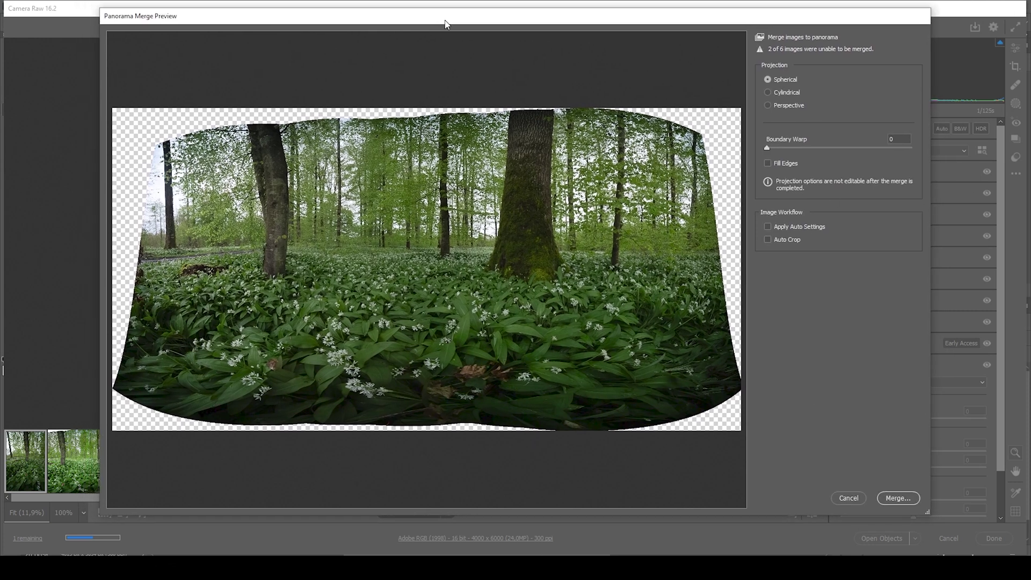
click(769, 93)
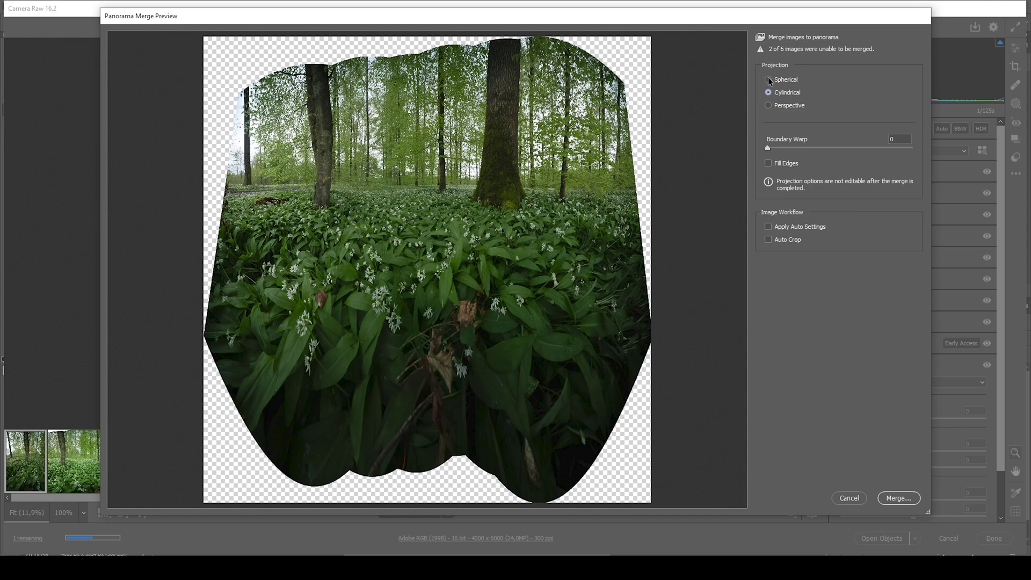
click(768, 79)
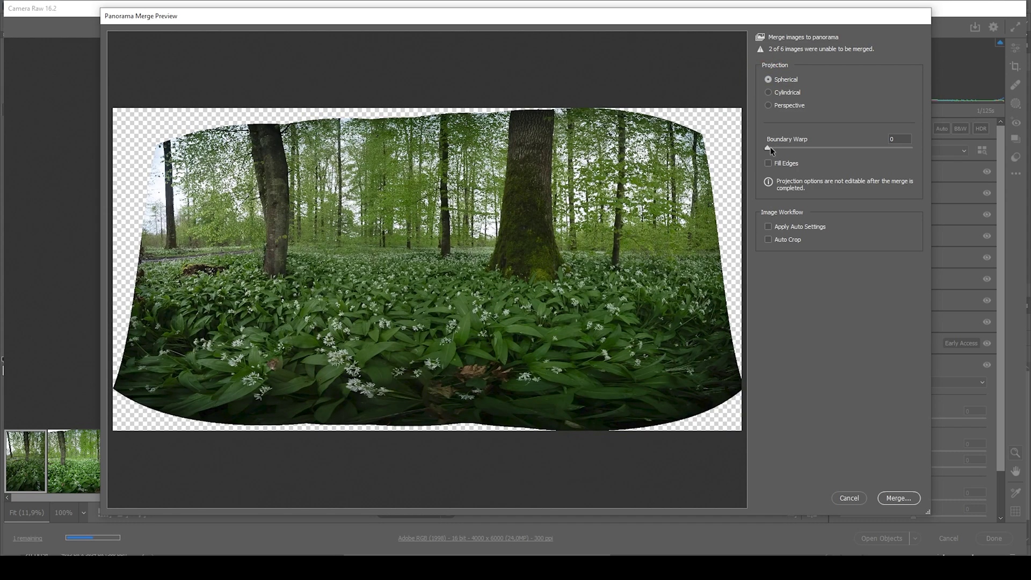
drag(771, 146, 917, 144)
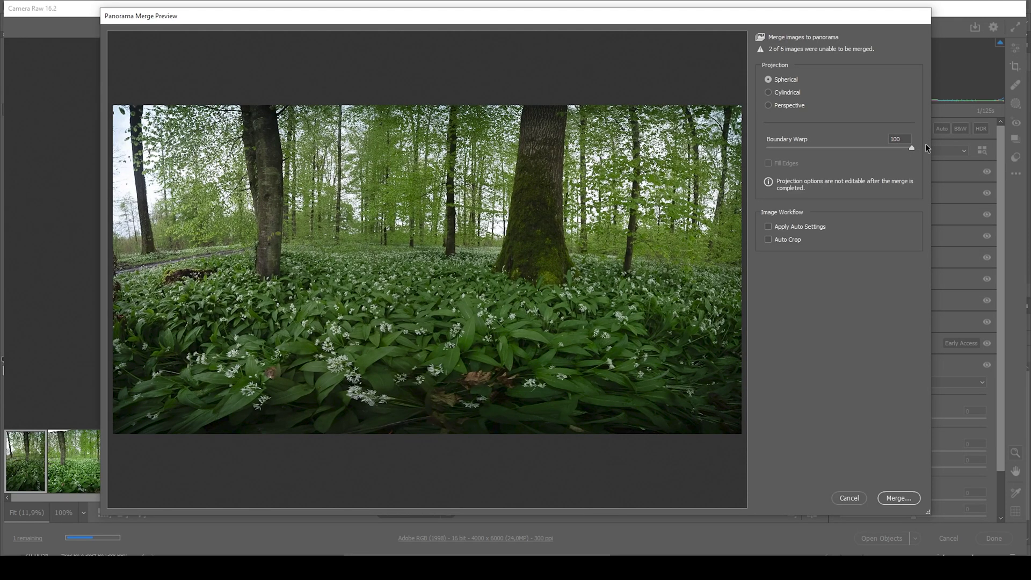
click(925, 146)
drag(912, 147, 753, 146)
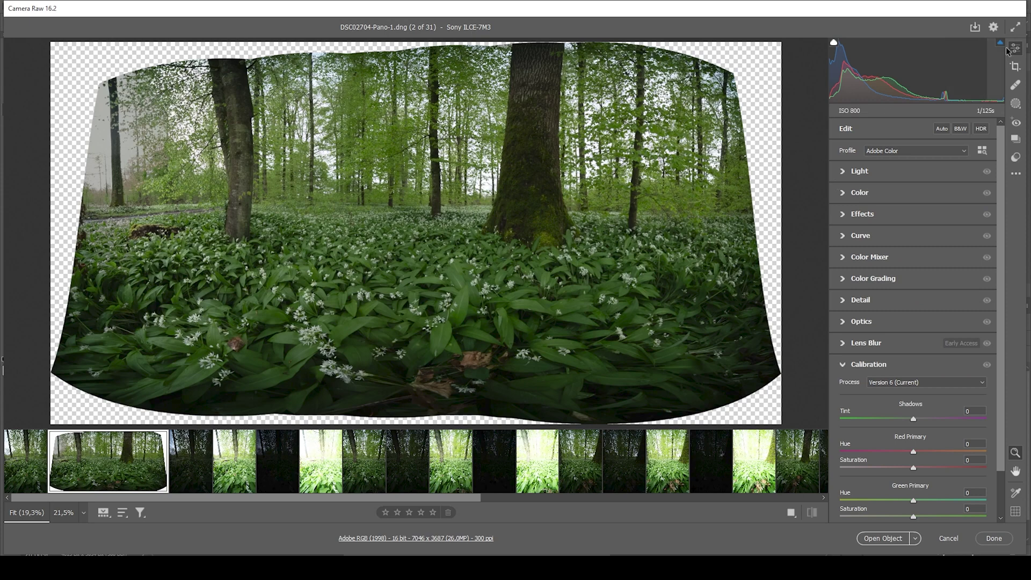
- Rotate the panorama slightly to level it and crop inside the transparent edges to 4618 x 3220
click(1016, 66)
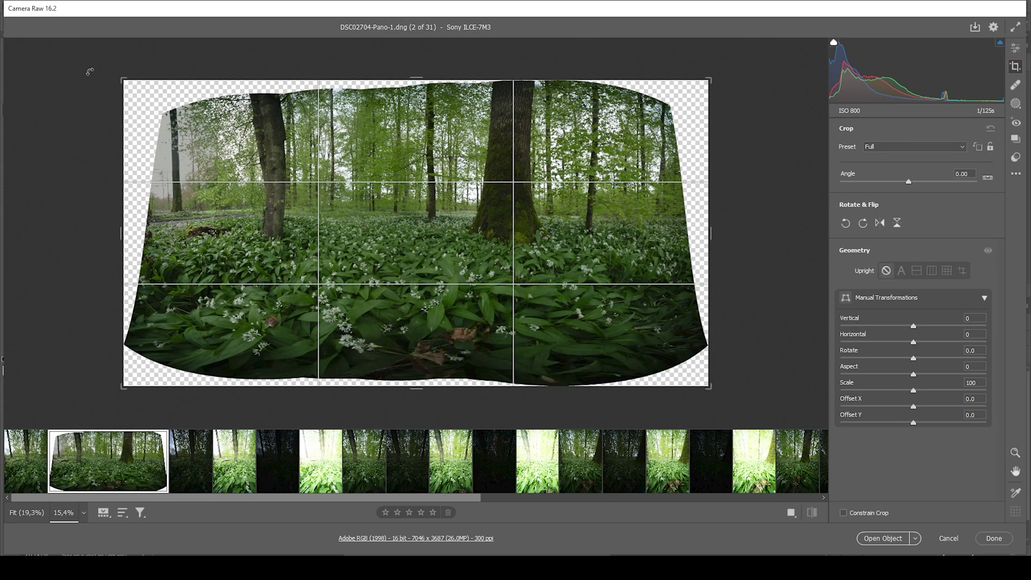
drag(105, 75, 96, 75)
drag(699, 228, 672, 229)
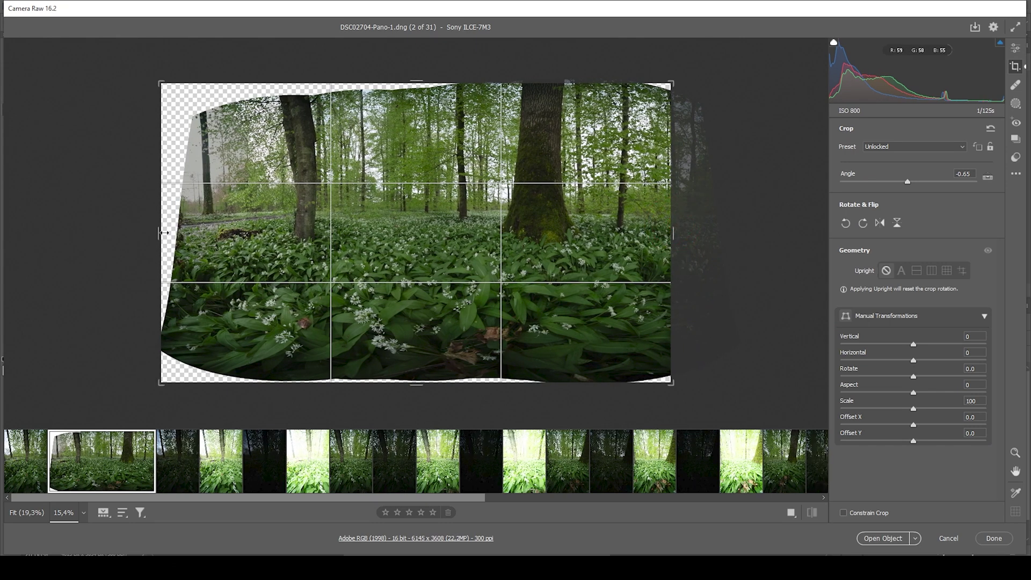
drag(164, 232, 208, 234)
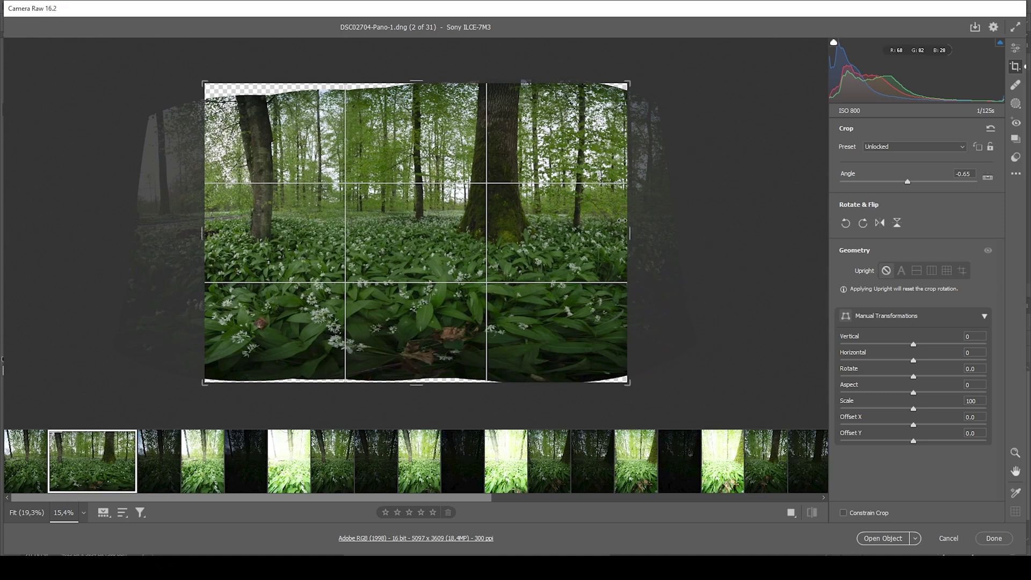
drag(630, 241, 607, 240)
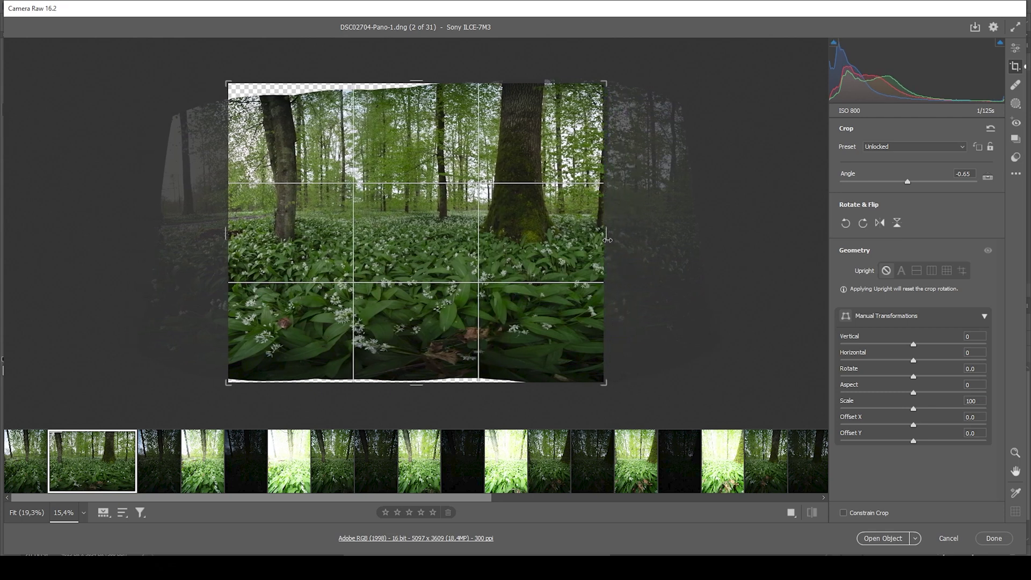
drag(226, 235, 222, 235)
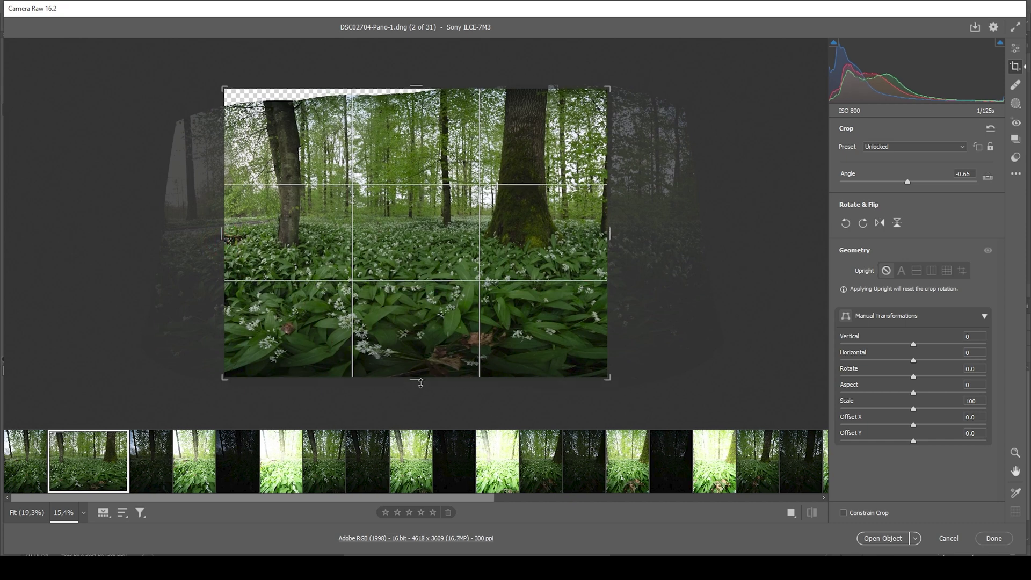
drag(421, 383, 421, 378)
drag(411, 89, 411, 98)
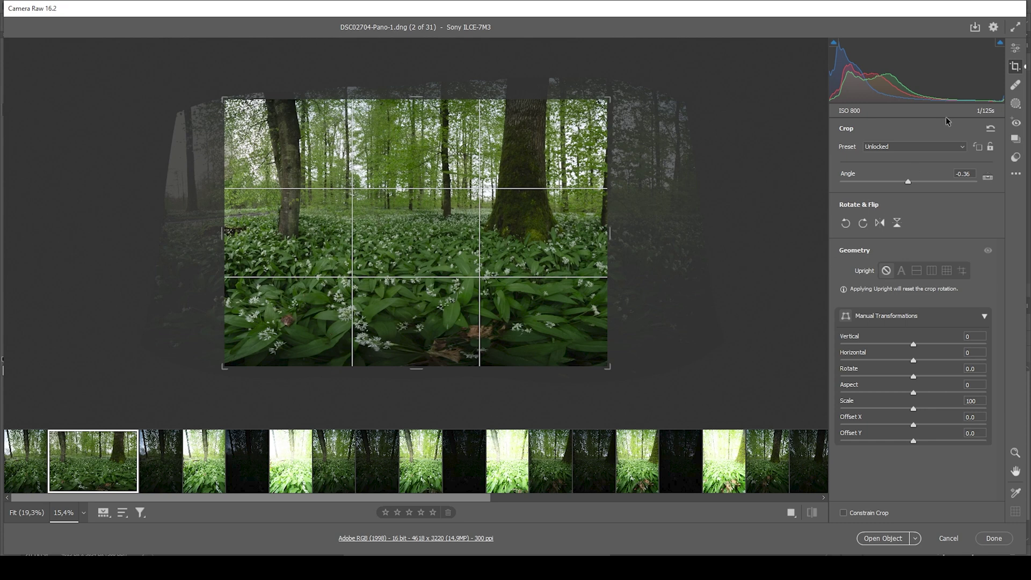
click(1018, 49)
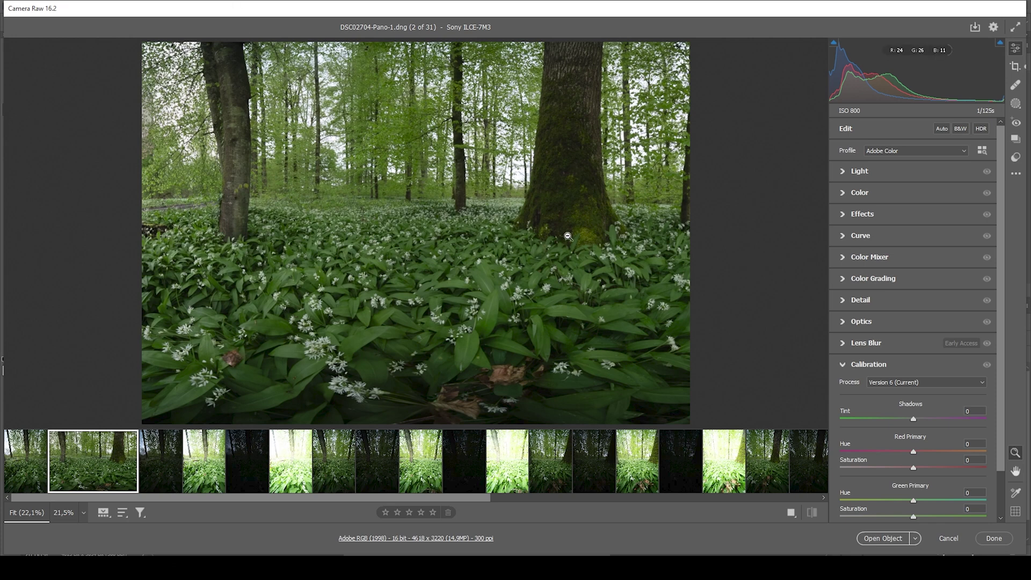
- Set Exposure +0.75, Highlights -100 and Shadows +21, resetting Blacks to 0
click(843, 172)
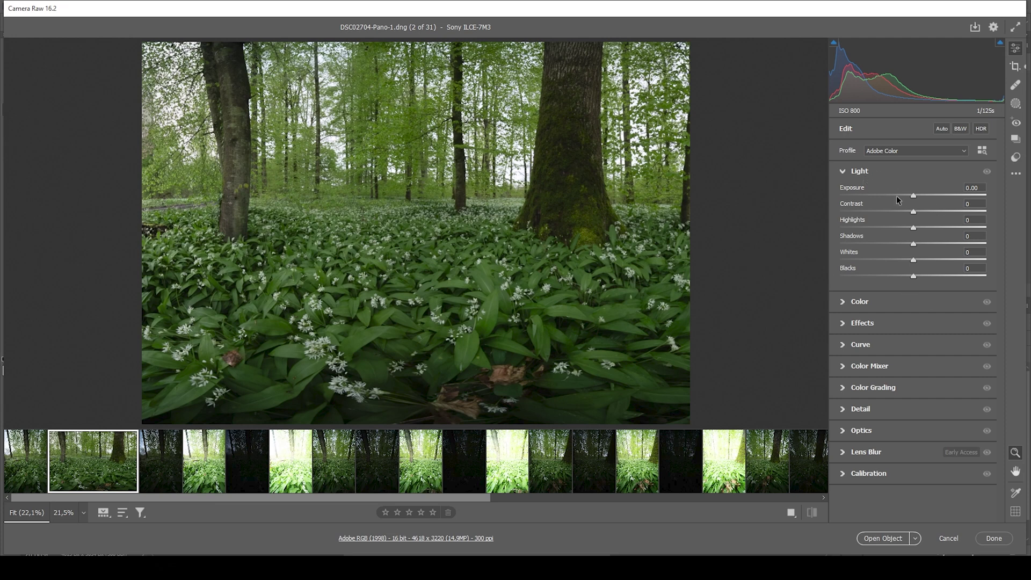
drag(914, 196, 925, 196)
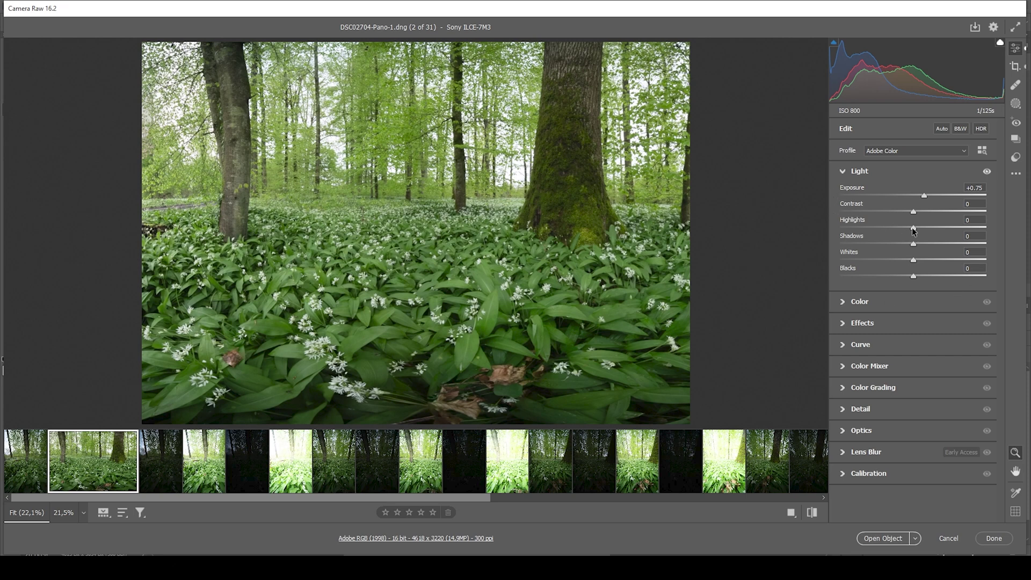
drag(913, 230, 771, 223)
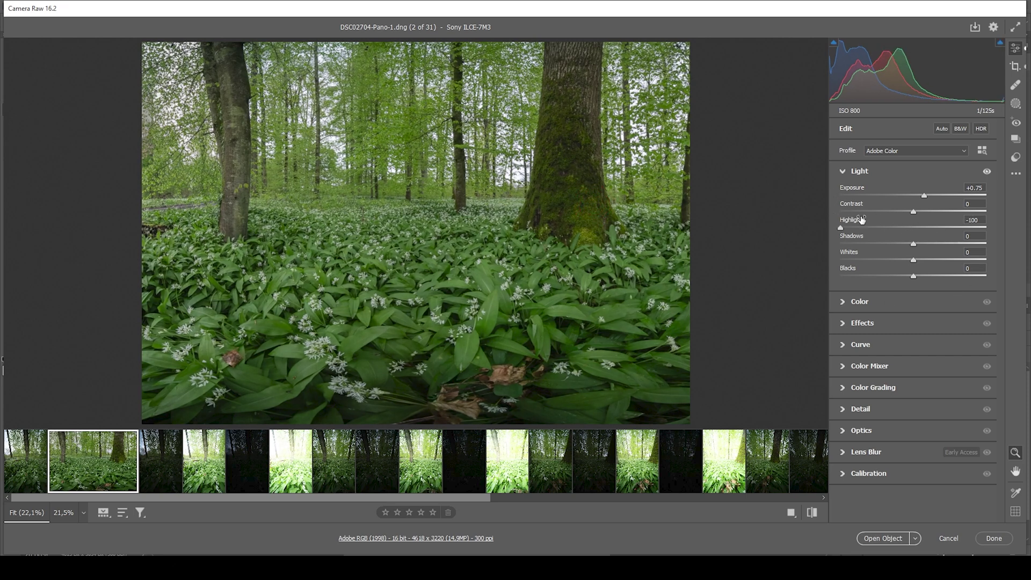
drag(914, 244, 928, 245)
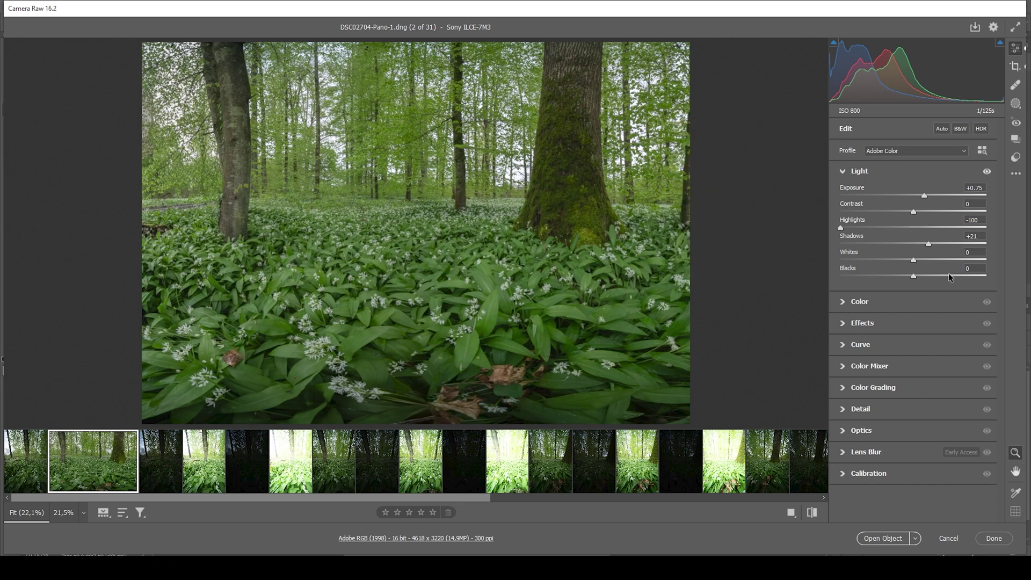
drag(913, 278, 961, 276)
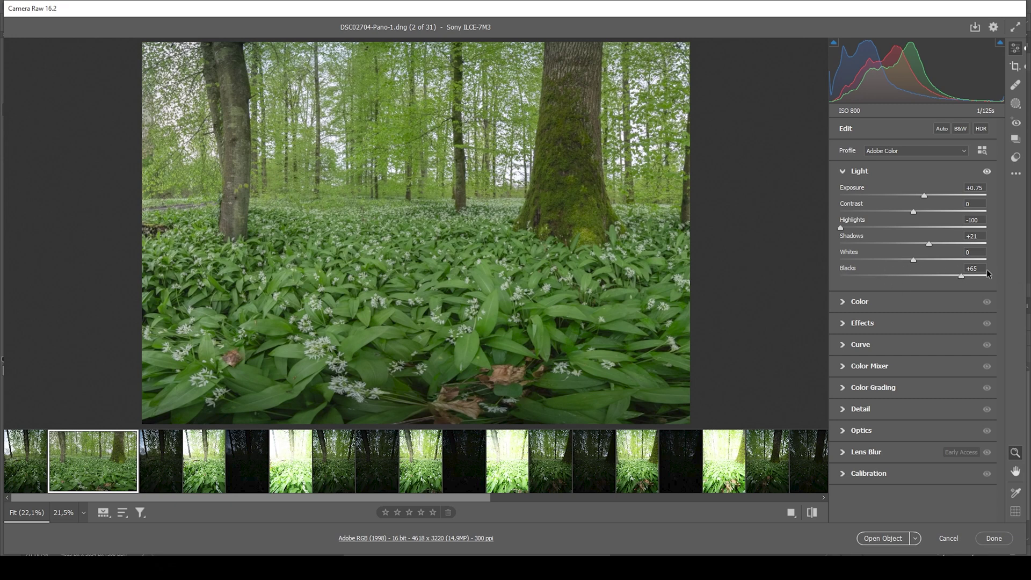
double_click(960, 277)
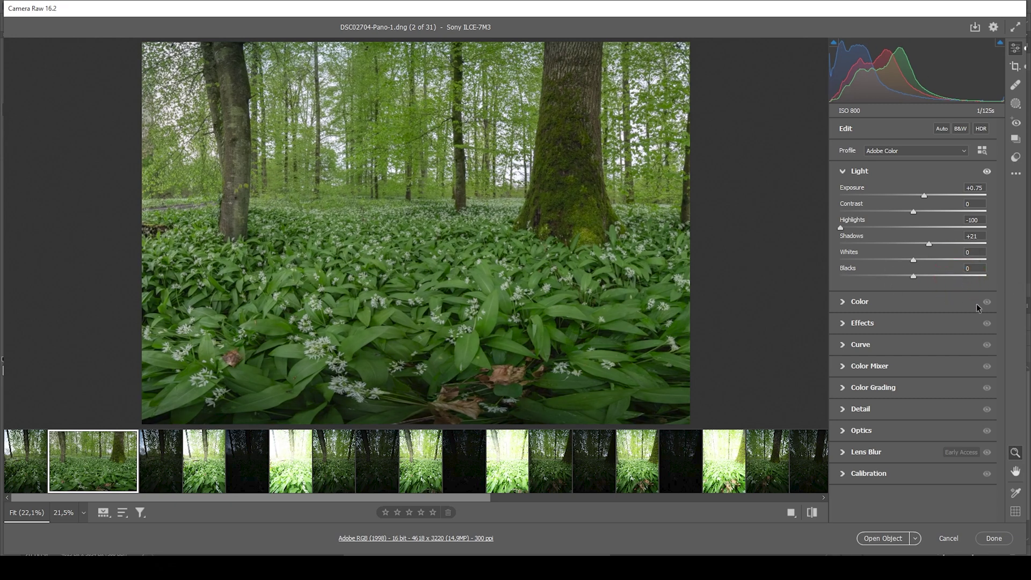
click(888, 173)
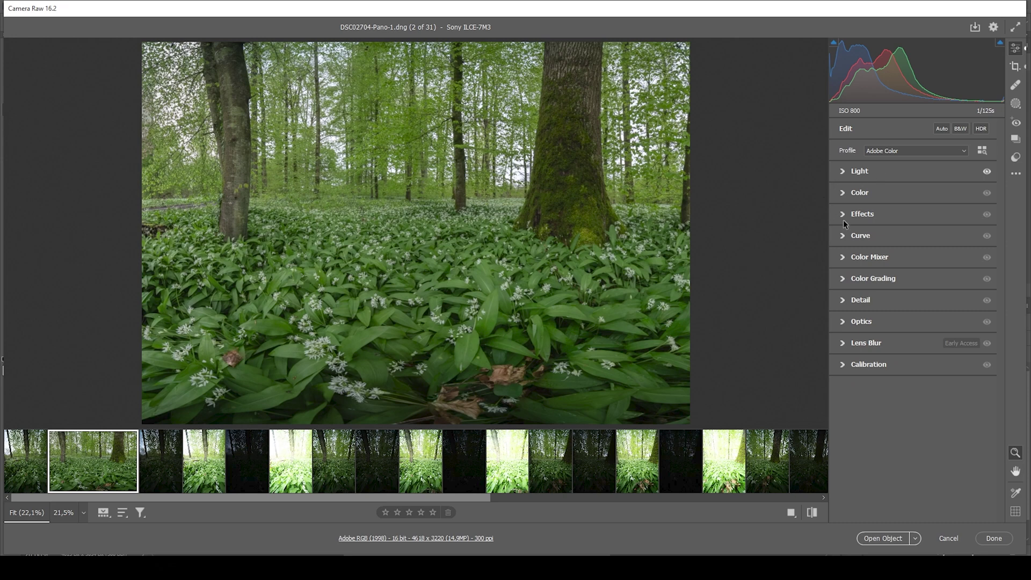
- Raise the Texture slider in the Effects panel to +4
click(851, 192)
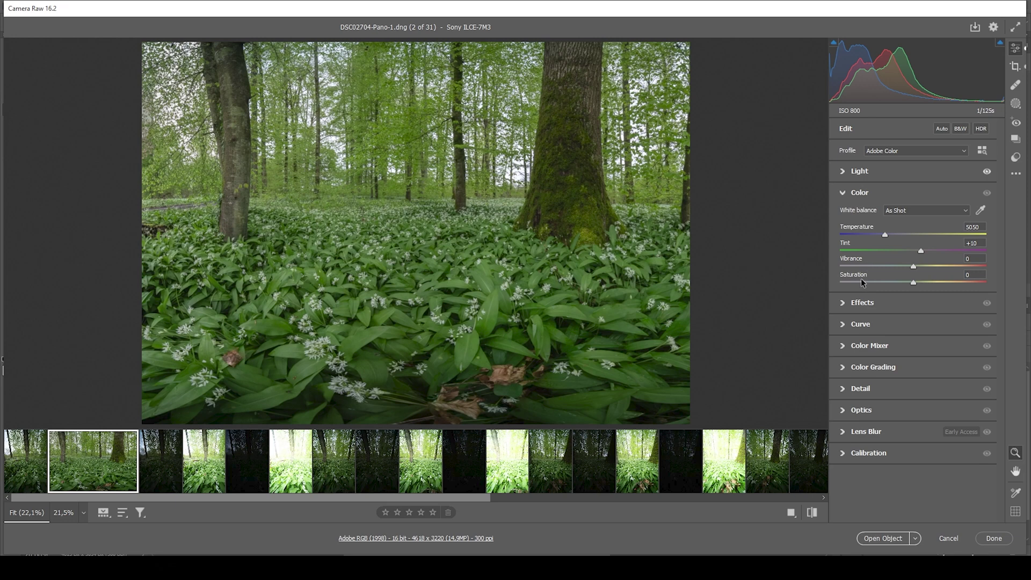
click(860, 193)
click(841, 215)
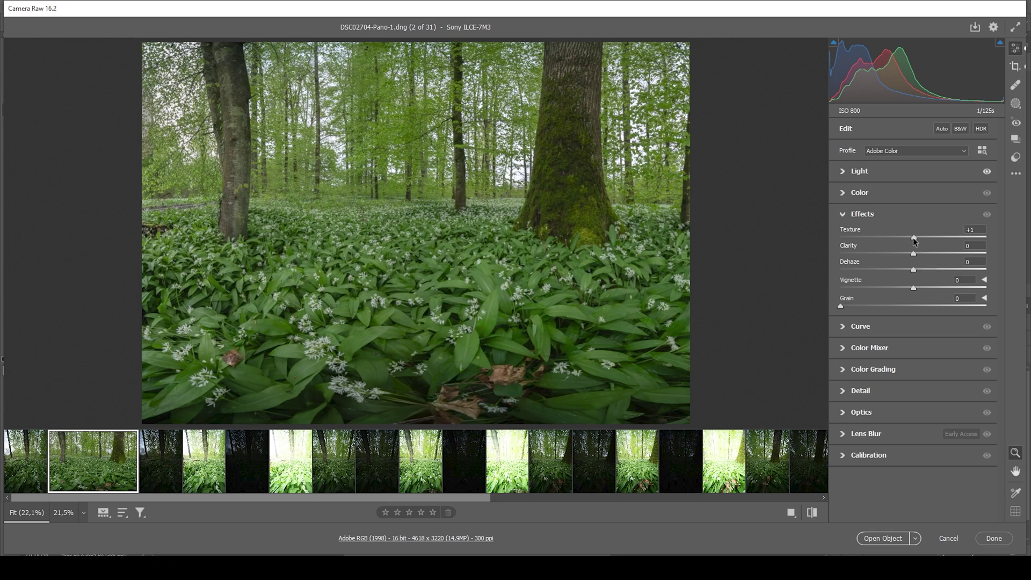
drag(917, 241, 916, 238)
click(1016, 104)
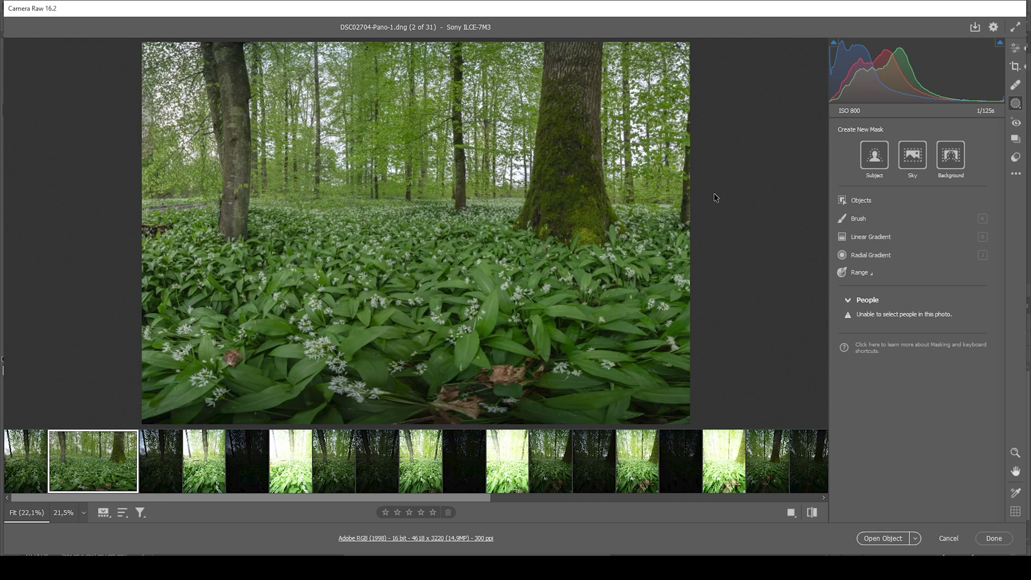
- Draw a linear gradient mask and give it Highlights +30 and Clarity +19
click(872, 236)
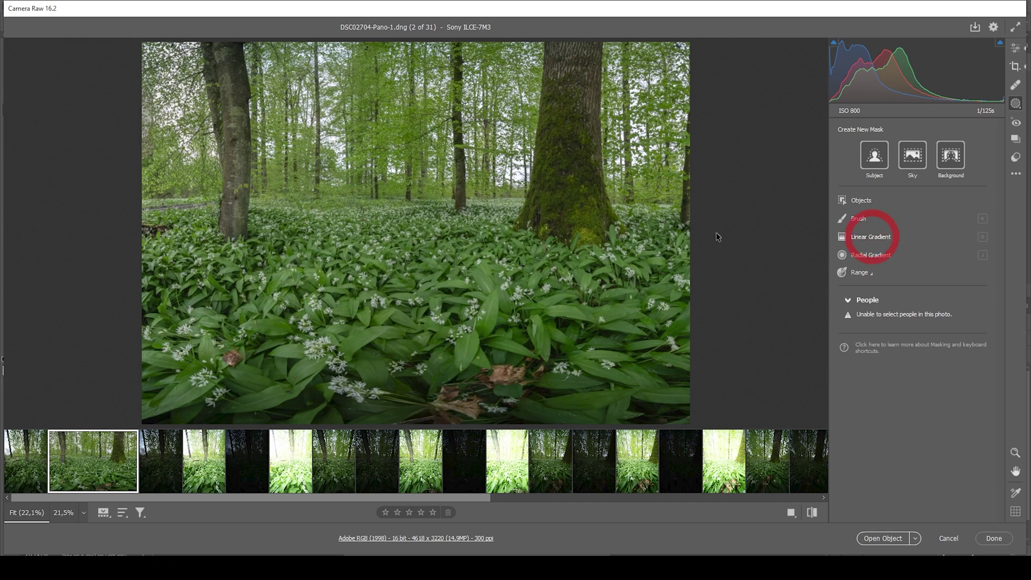
drag(430, 201, 428, 194)
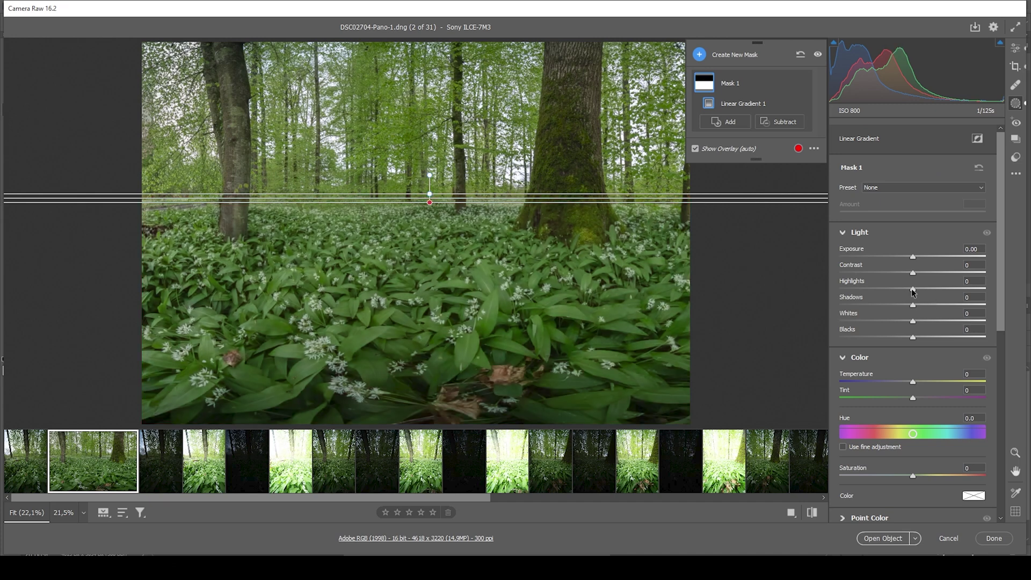
drag(913, 292, 935, 292)
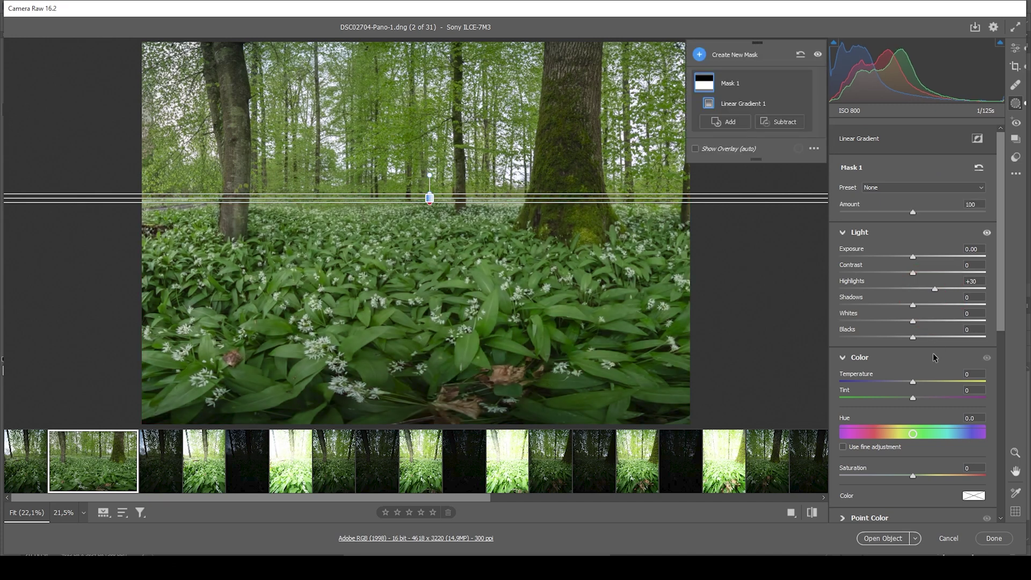
scroll(933, 353, down, 5)
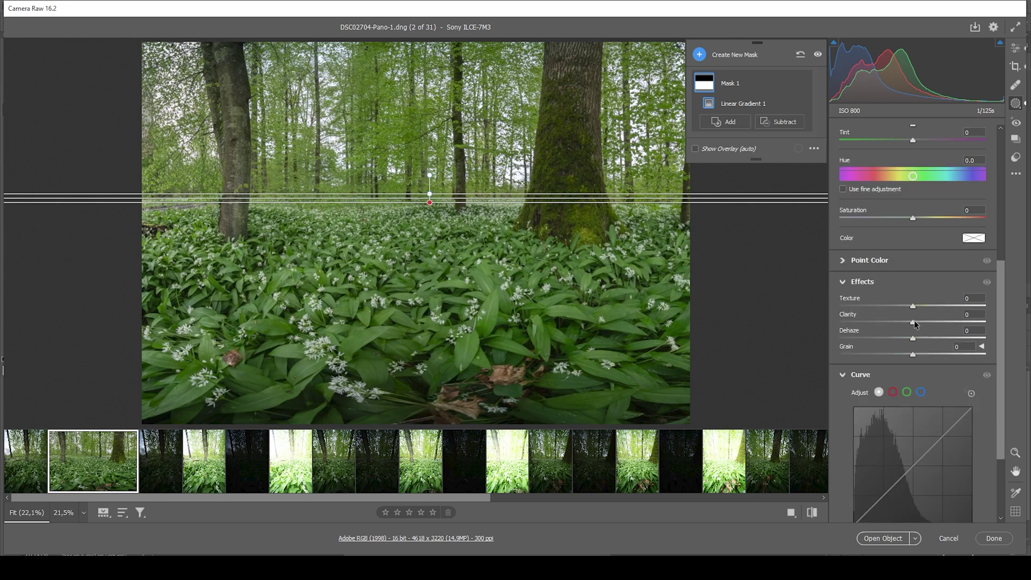
drag(915, 321, 924, 321)
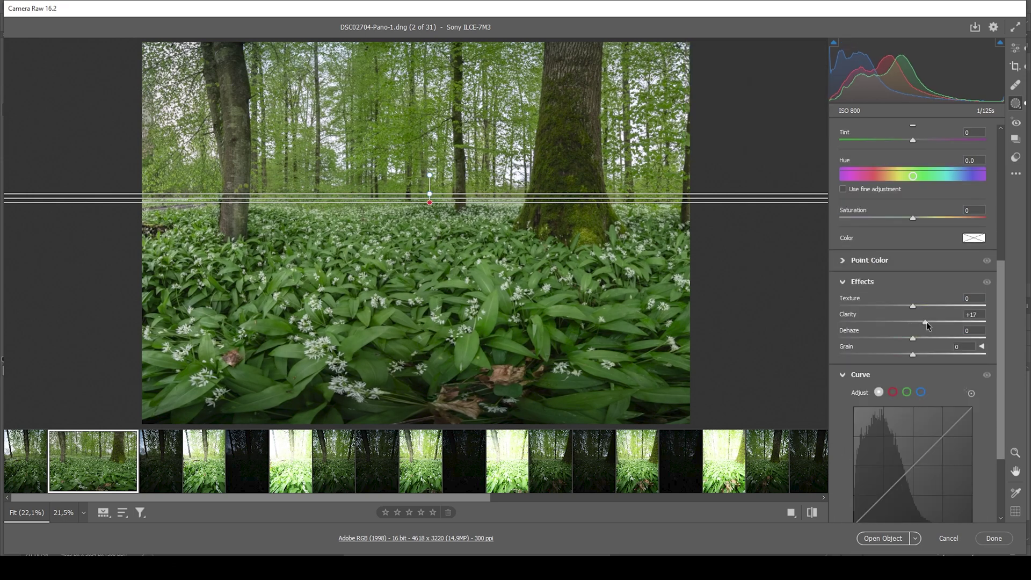
drag(929, 326, 929, 326)
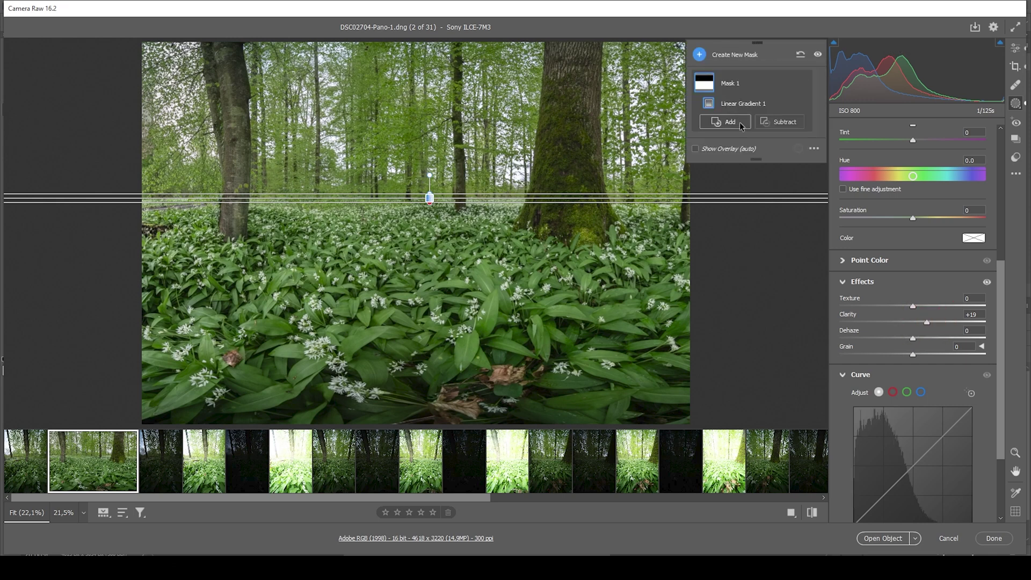
- Paint both tree trunks out of the gradient mask with a subtracting brush
click(777, 124)
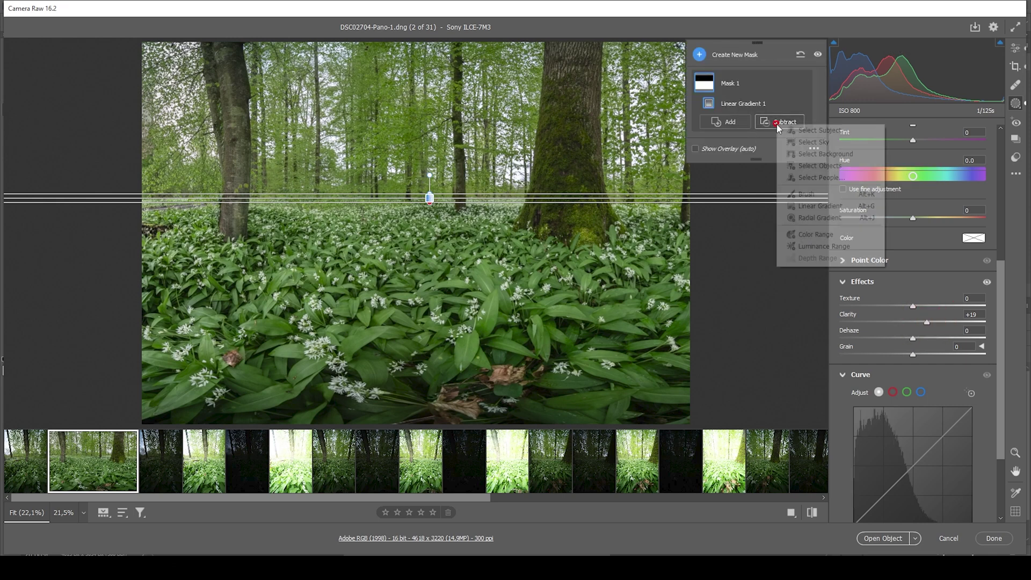
click(803, 195)
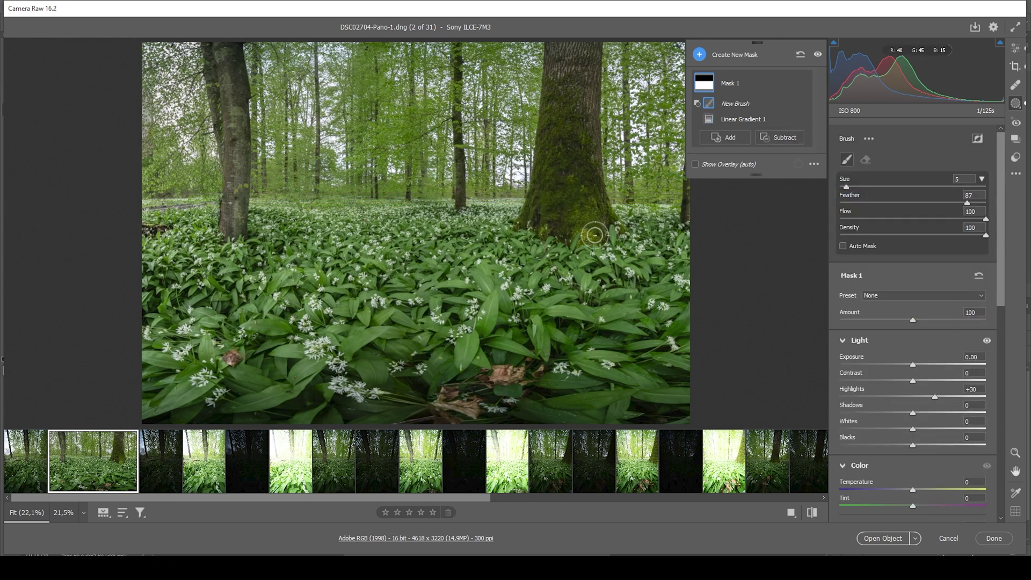
drag(600, 228, 547, 214)
mouse_move(237, 230)
mouse_down()
mouse_move(230, 198)
mouse_move(230, 207)
mouse_up()
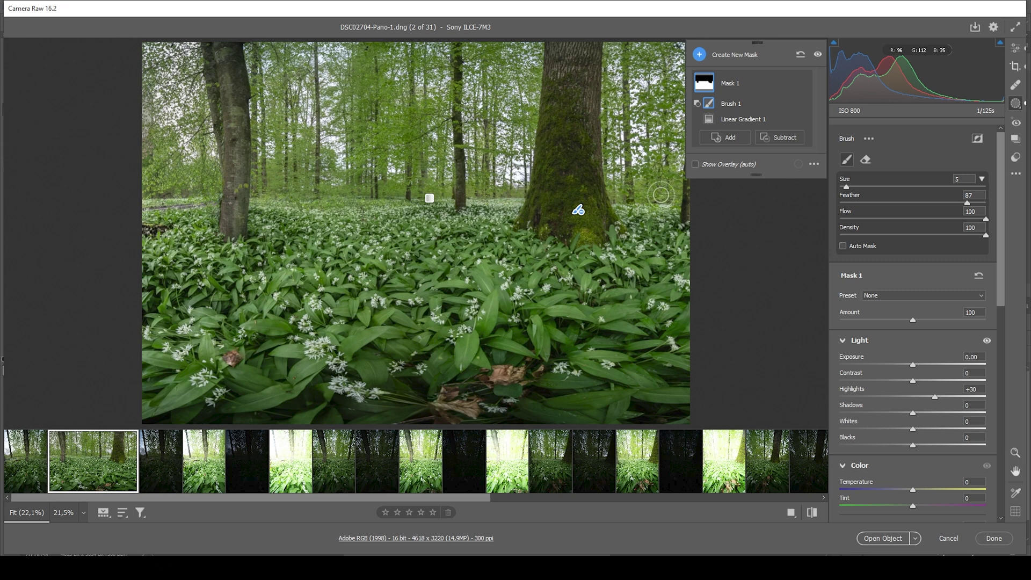
click(699, 55)
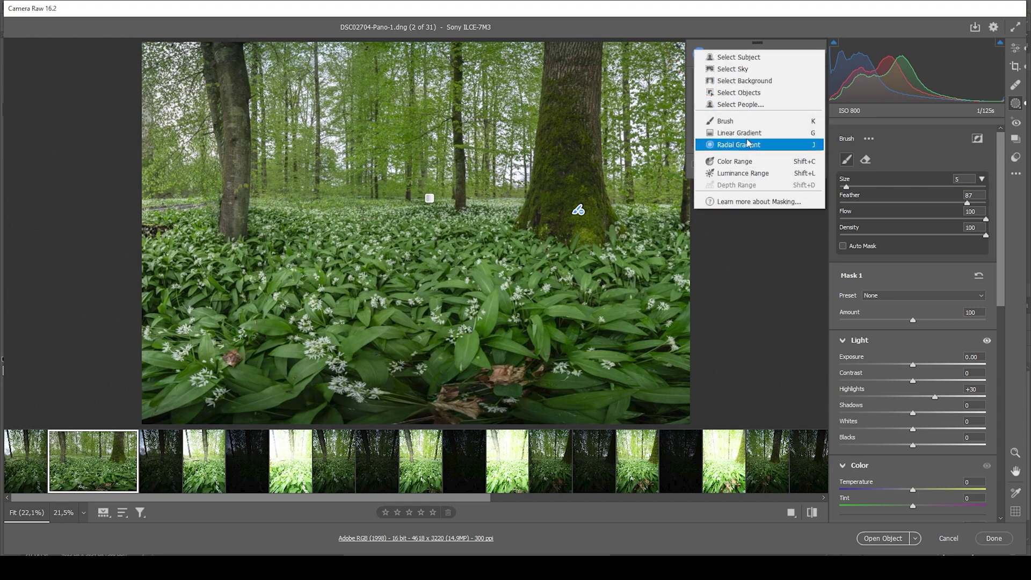
- Mask a bottom-up linear gradient minus a lower-centre radial oval, with Exposure -0.55 and Whites -6
click(739, 133)
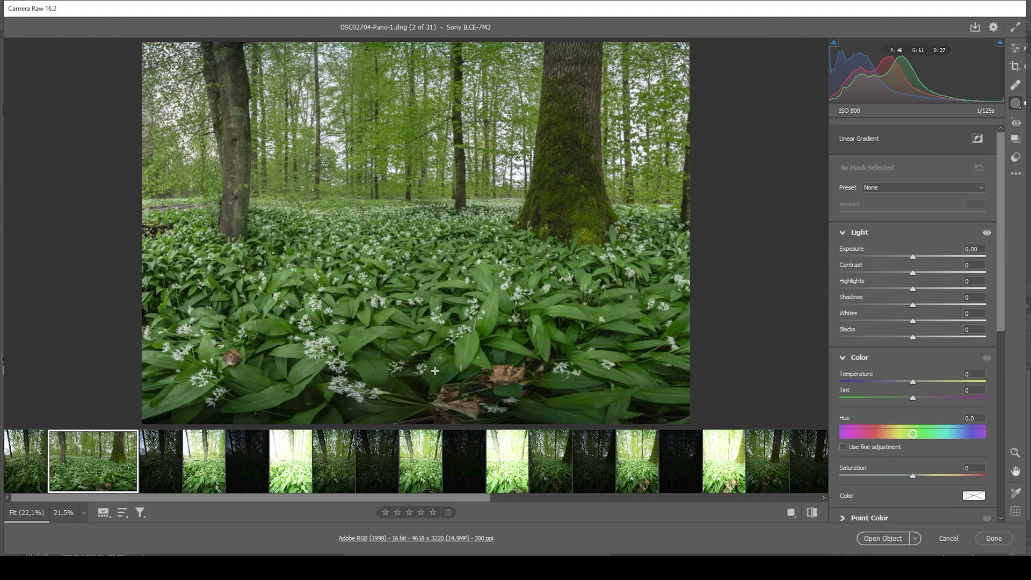
drag(435, 371, 435, 251)
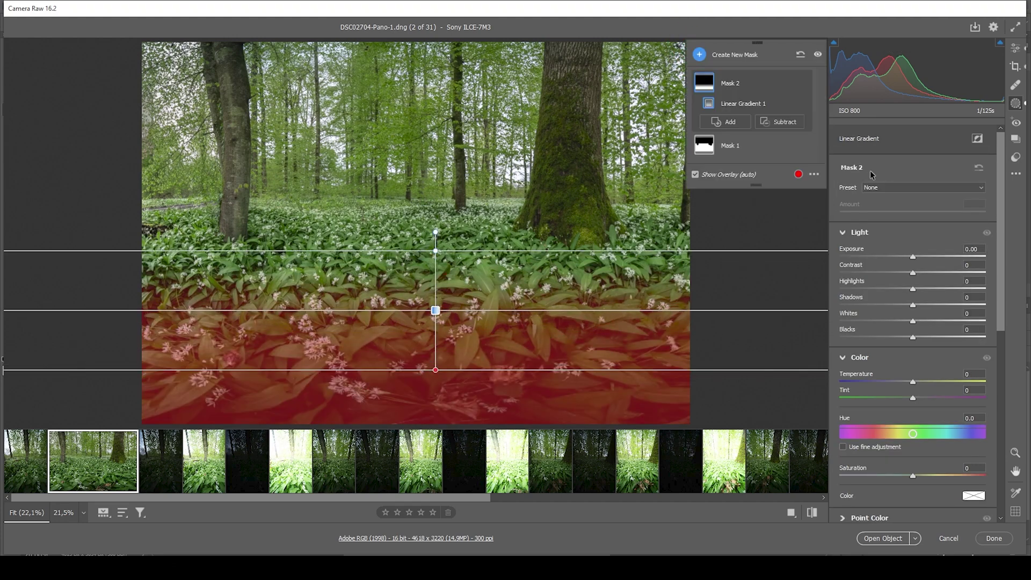
click(783, 122)
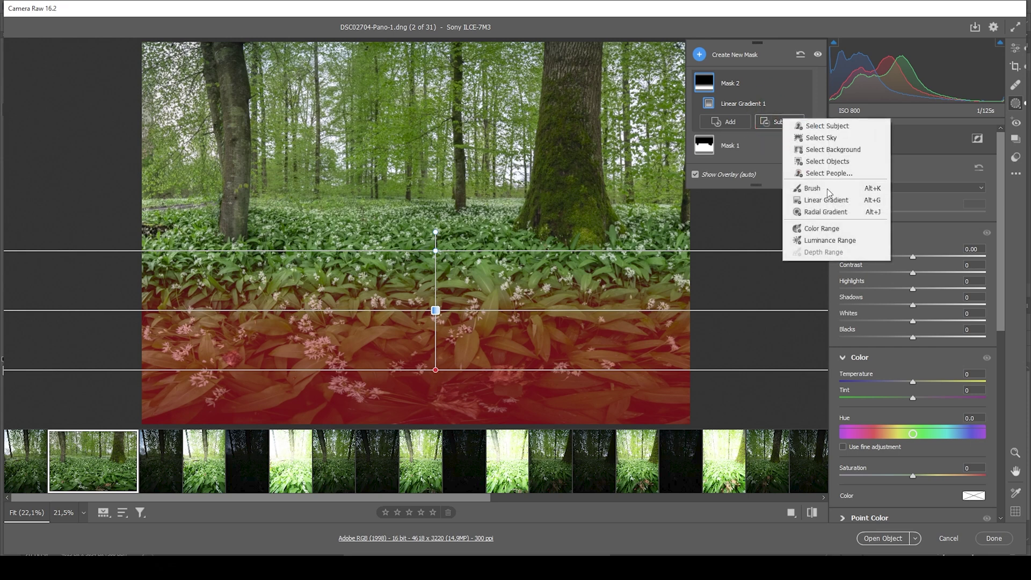
click(838, 215)
drag(421, 300, 398, 300)
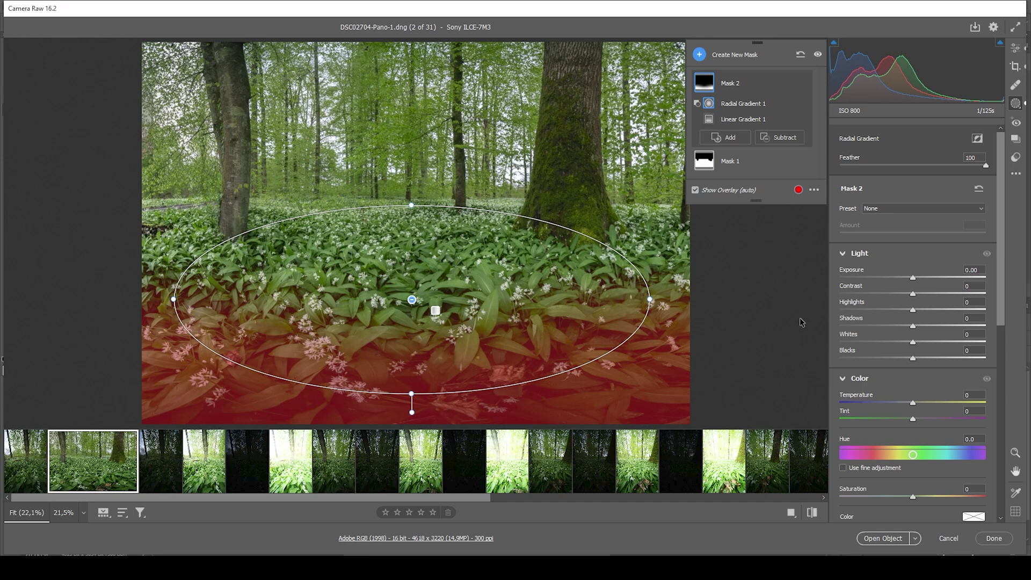
drag(914, 277, 904, 277)
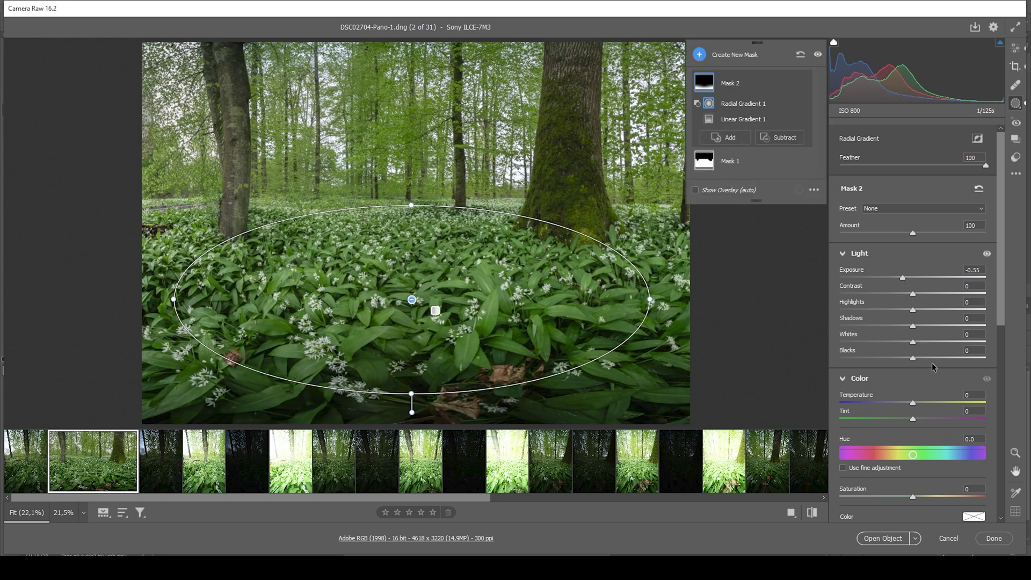
drag(913, 342, 910, 340)
click(700, 54)
- Build a 72/86 luminance range mask from the foreground, subtracting a gradient above the horizon
click(744, 180)
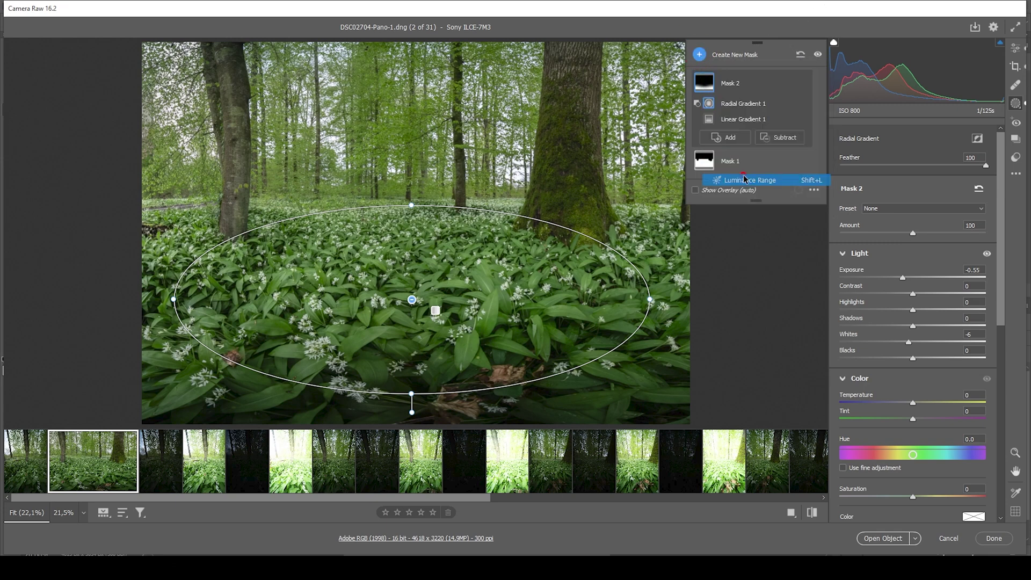
click(506, 283)
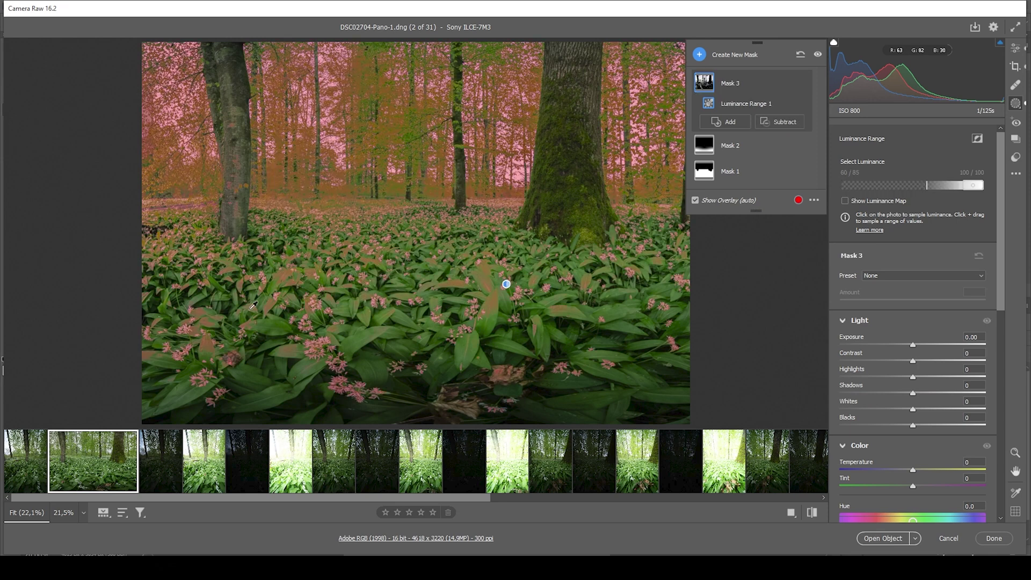
mouse_move(931, 197)
click(928, 194)
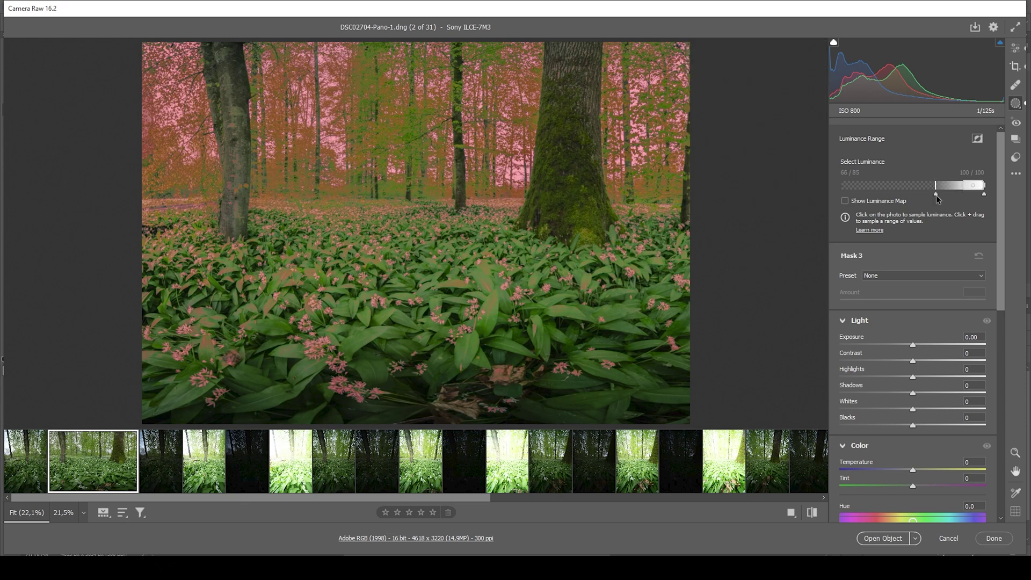
drag(946, 195, 962, 186)
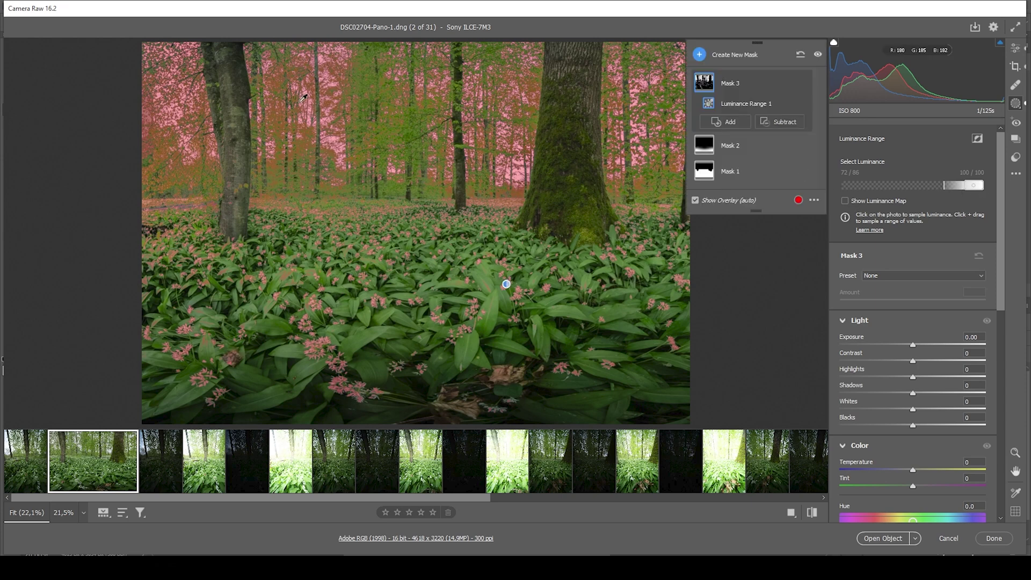
click(782, 122)
click(836, 204)
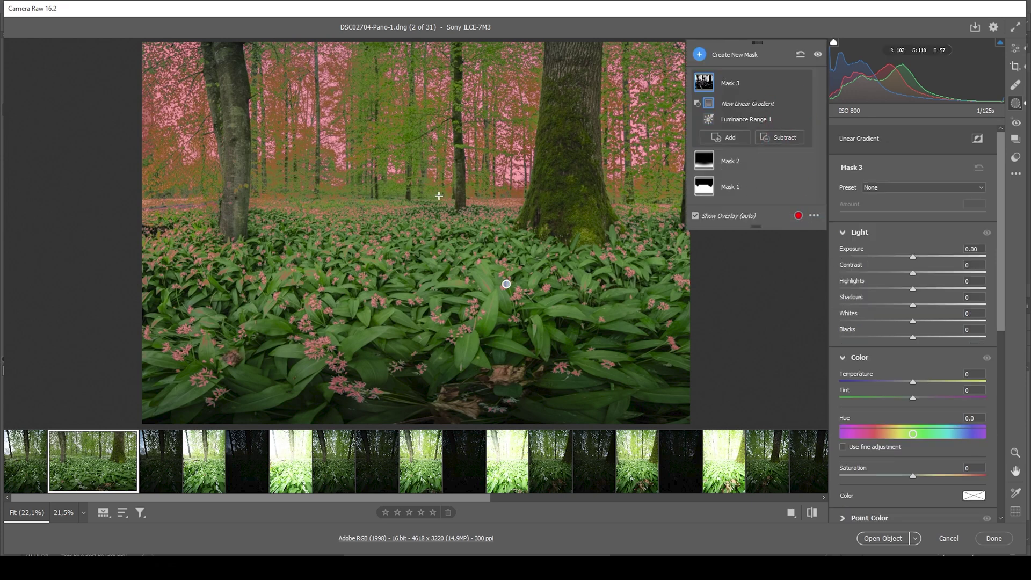
drag(439, 195, 439, 225)
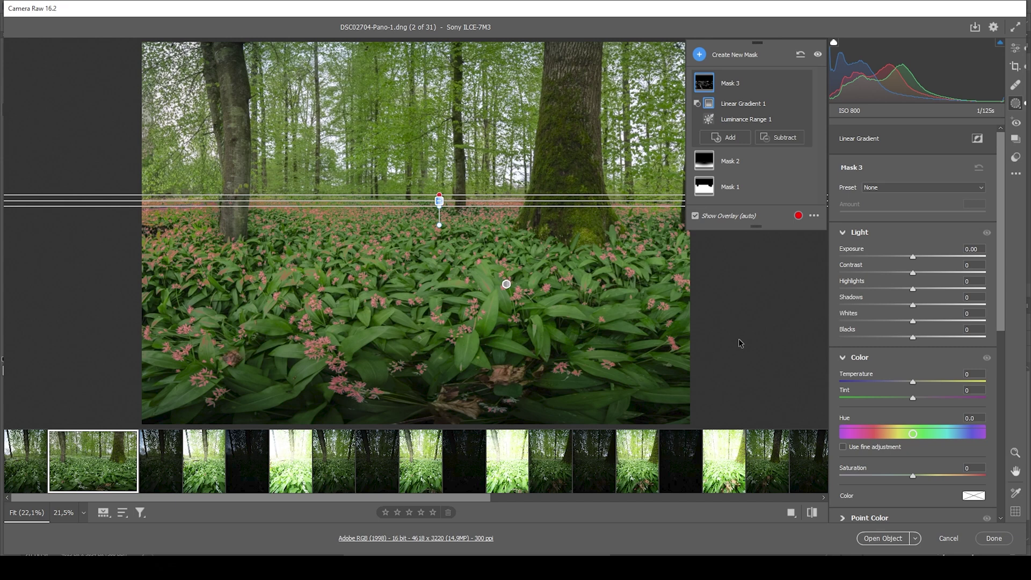
- Lift the masked bright foreground to Whites +13 and Blacks +18
drag(913, 321, 922, 321)
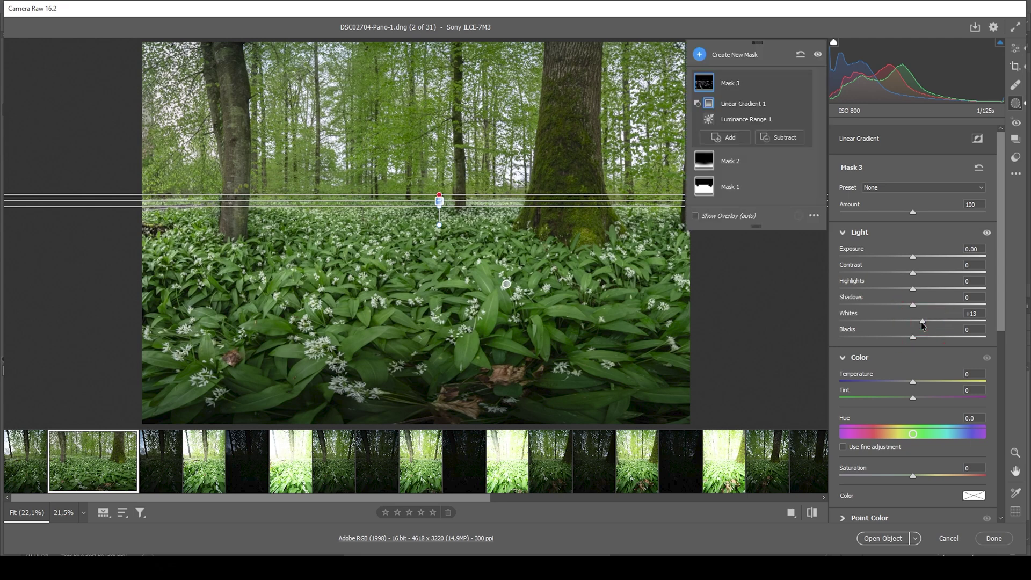
drag(914, 337, 932, 337)
drag(931, 340, 928, 340)
click(724, 137)
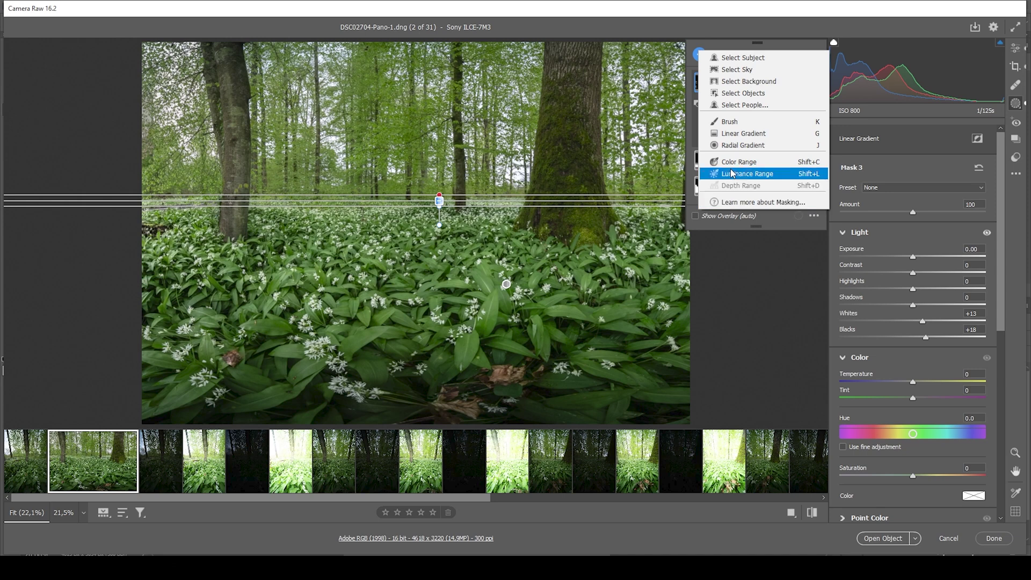
- Place a radial gradient over the forest centre with Exposure +0.10, Whites +23 and Clarity -7
click(746, 146)
drag(417, 189, 582, 233)
drag(471, 190, 460, 192)
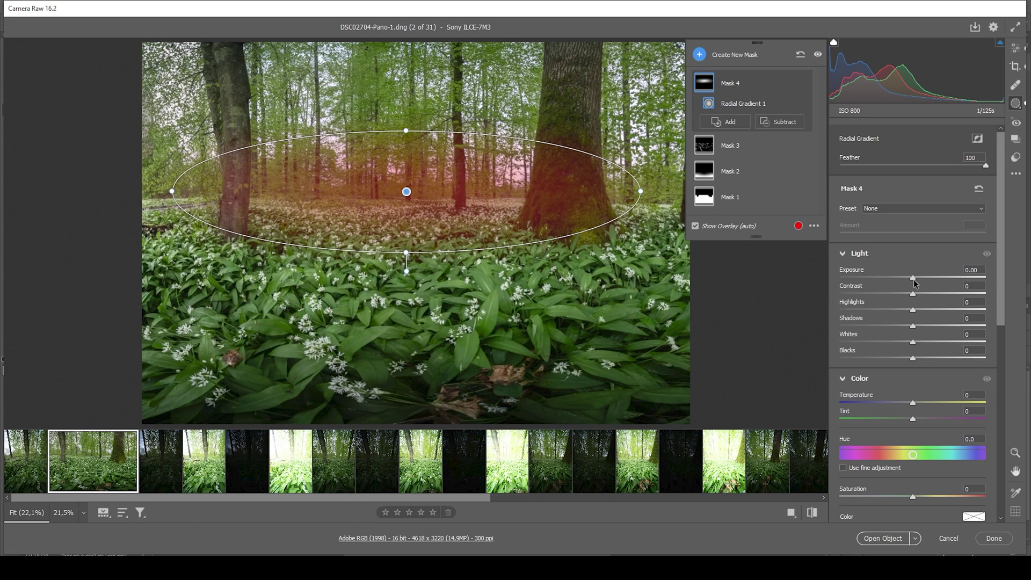
drag(917, 279, 915, 278)
drag(913, 342, 921, 362)
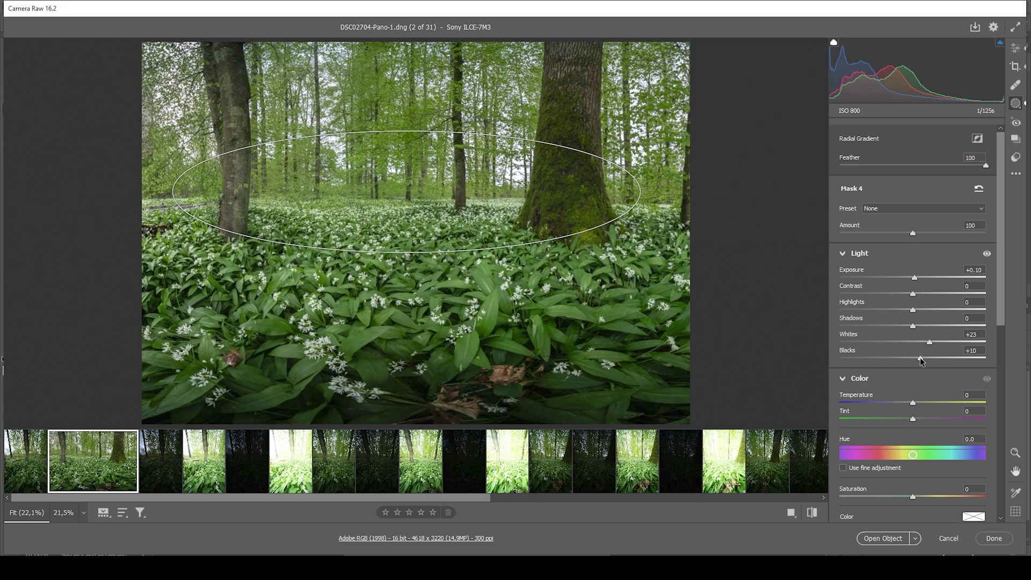
scroll(923, 350, down, 3)
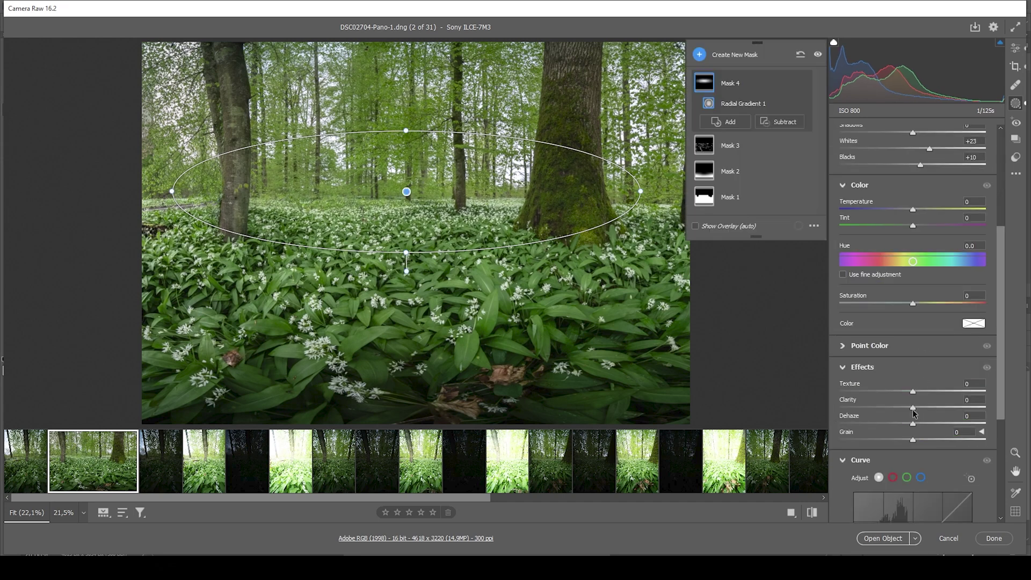
drag(912, 411, 909, 425)
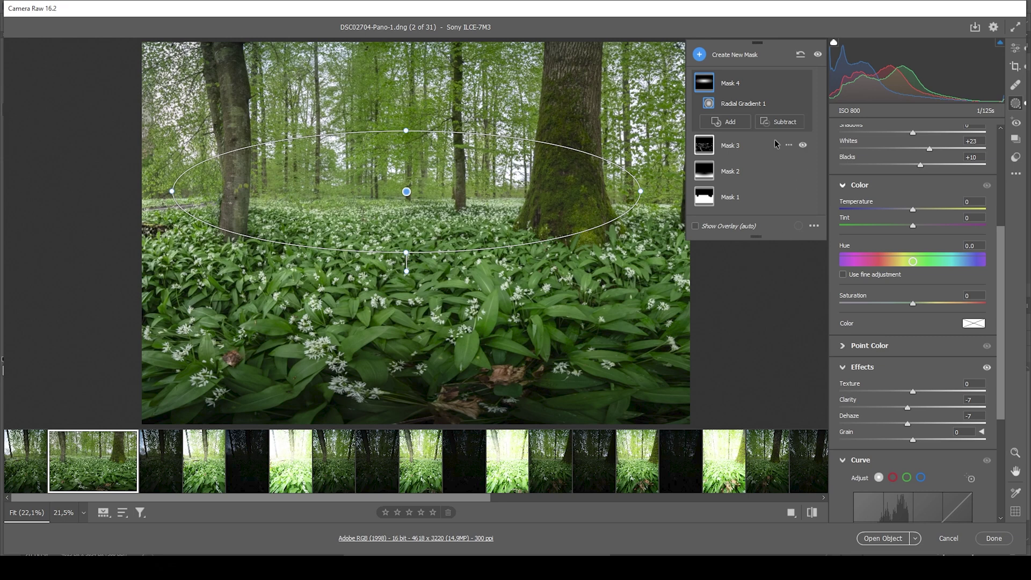
- Paint the right trunk's base out of the glow mask and shrink the brush
click(780, 122)
click(819, 196)
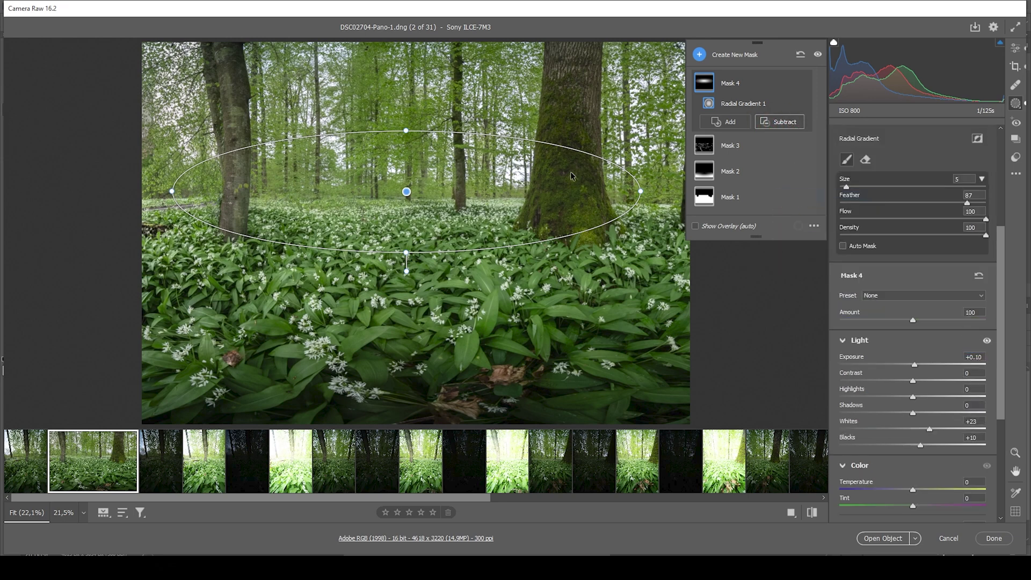
mouse_move(564, 162)
mouse_down()
mouse_move(585, 200)
mouse_move(575, 230)
mouse_move(585, 203)
mouse_move(585, 221)
mouse_up()
key(bracketleft)
key(bracketleft)
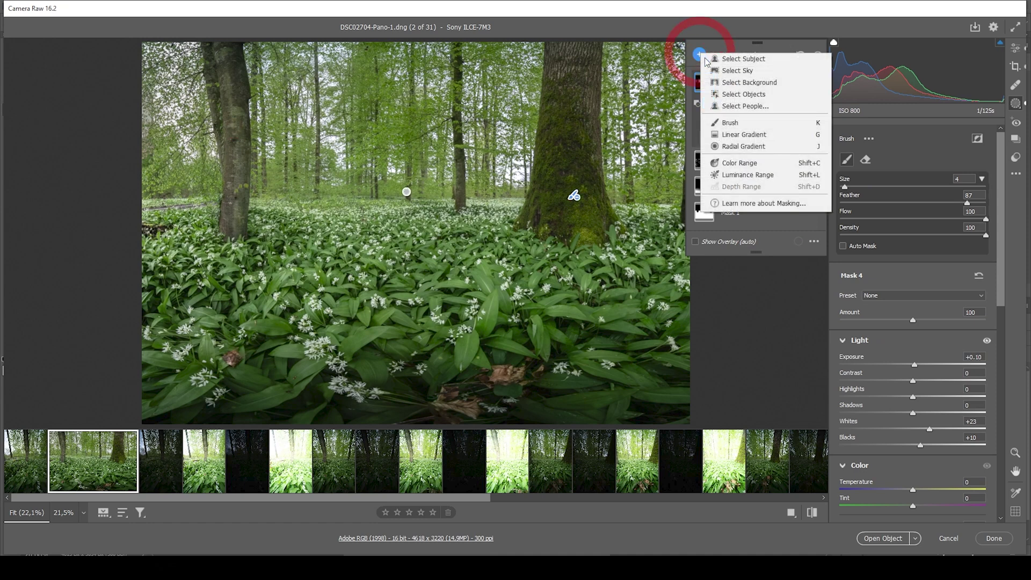
- Add a small rotated radial mask between the right trunks with Blacks +26 and Dehaze -42
click(744, 148)
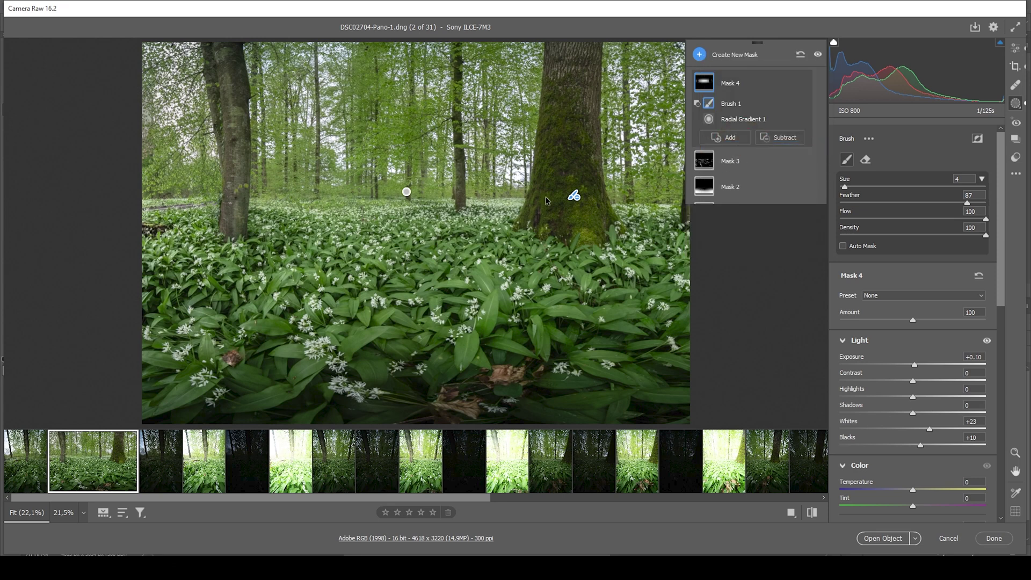
drag(505, 179, 542, 211)
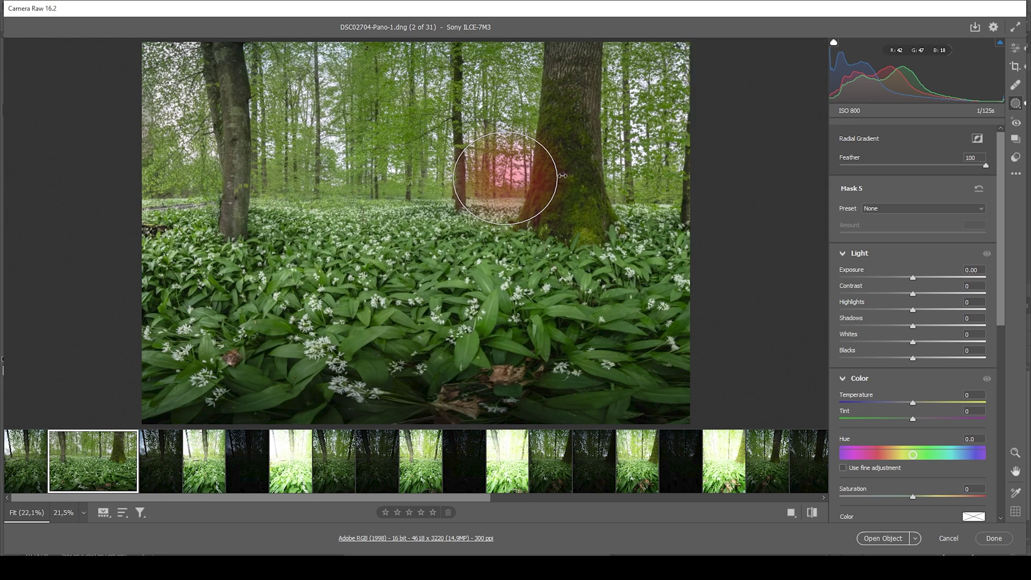
mouse_move(563, 161)
mouse_down()
mouse_move(560, 152)
mouse_move(514, 171)
mouse_up()
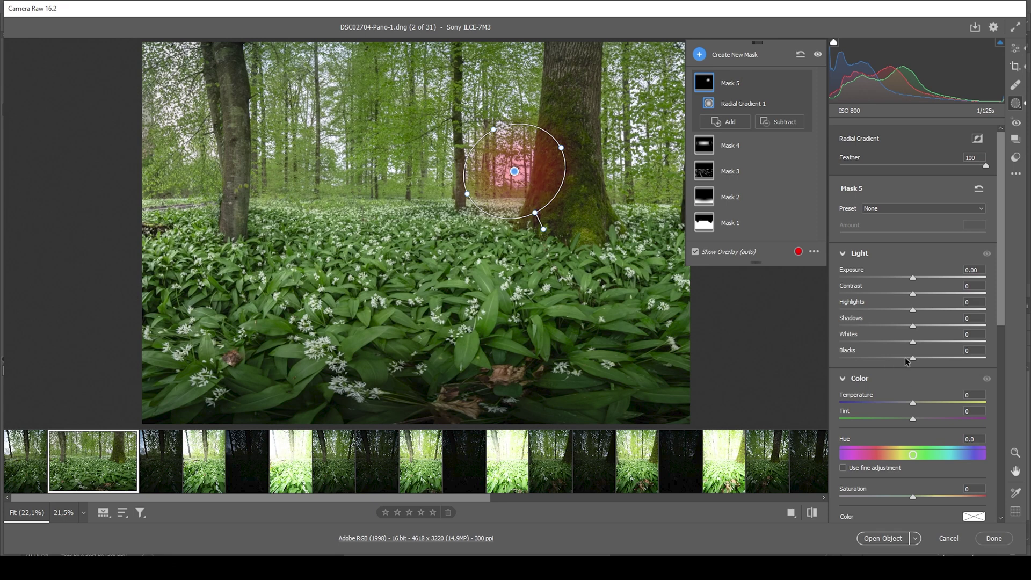
drag(913, 359, 879, 359)
scroll(913, 336, down, 5)
scroll(917, 321, up, 4)
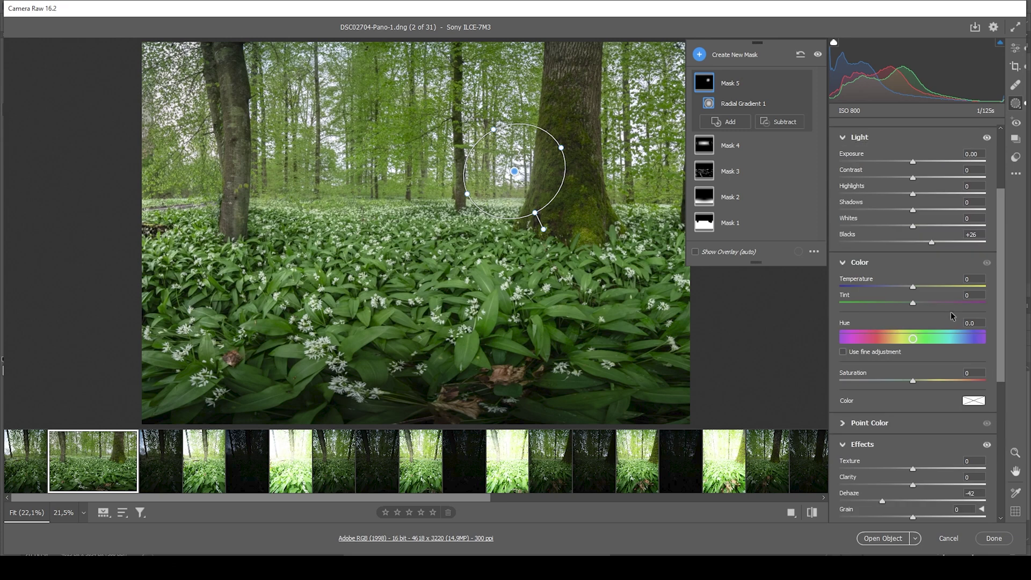
- Add a larger radial mask over the central trees with Blacks +13
click(716, 123)
click(748, 148)
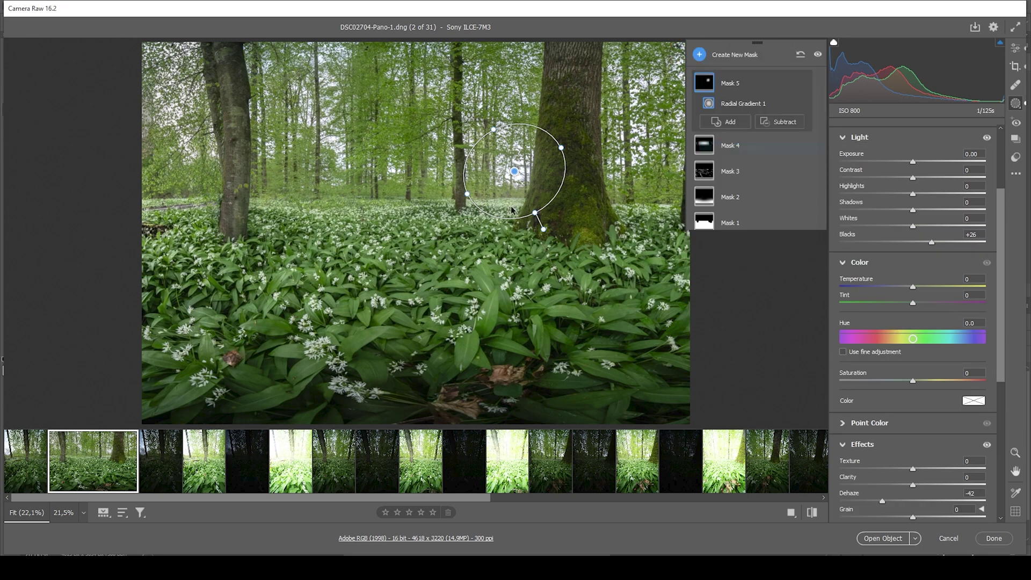
drag(483, 215, 562, 285)
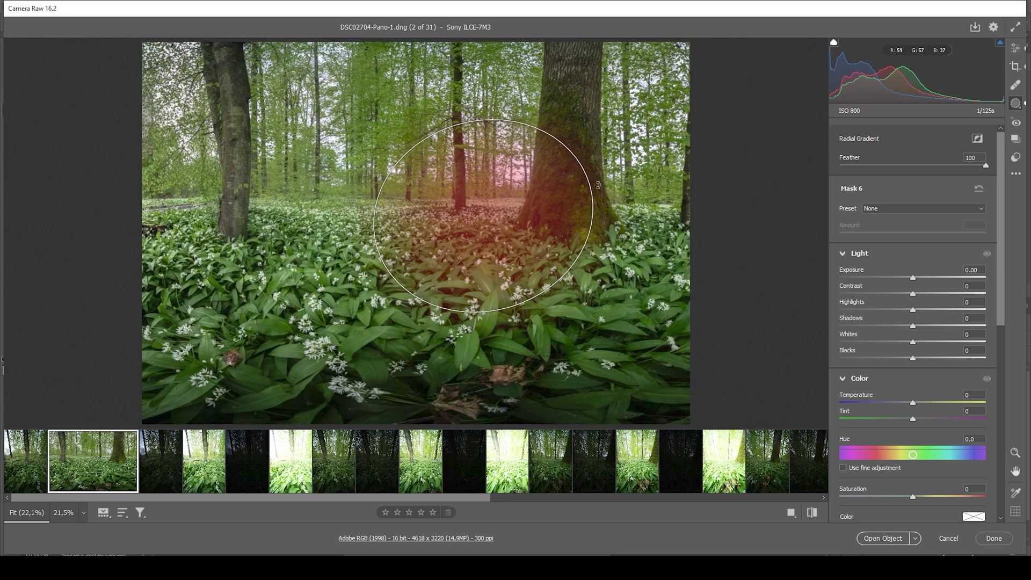
drag(497, 216, 516, 173)
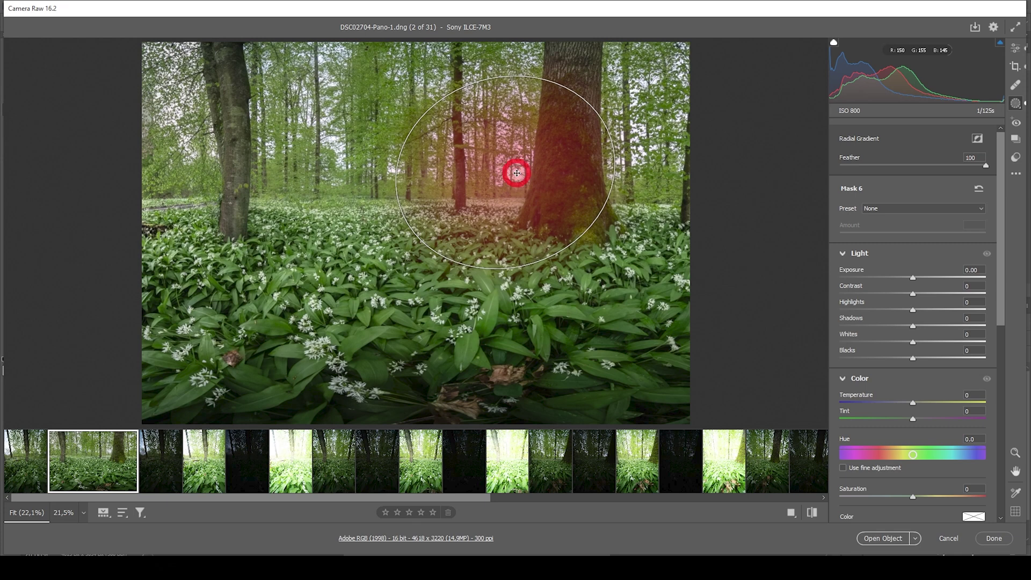
click(917, 358)
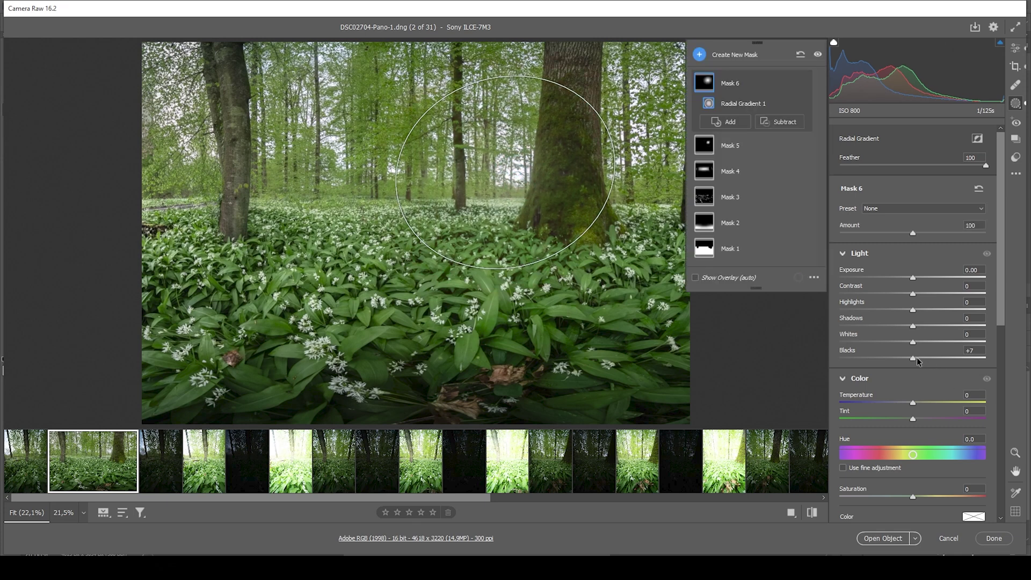
drag(917, 357, 927, 358)
click(725, 121)
- Add a wide radial gradient over the central forest band at Exposure +0.40, comparing before and after
click(732, 151)
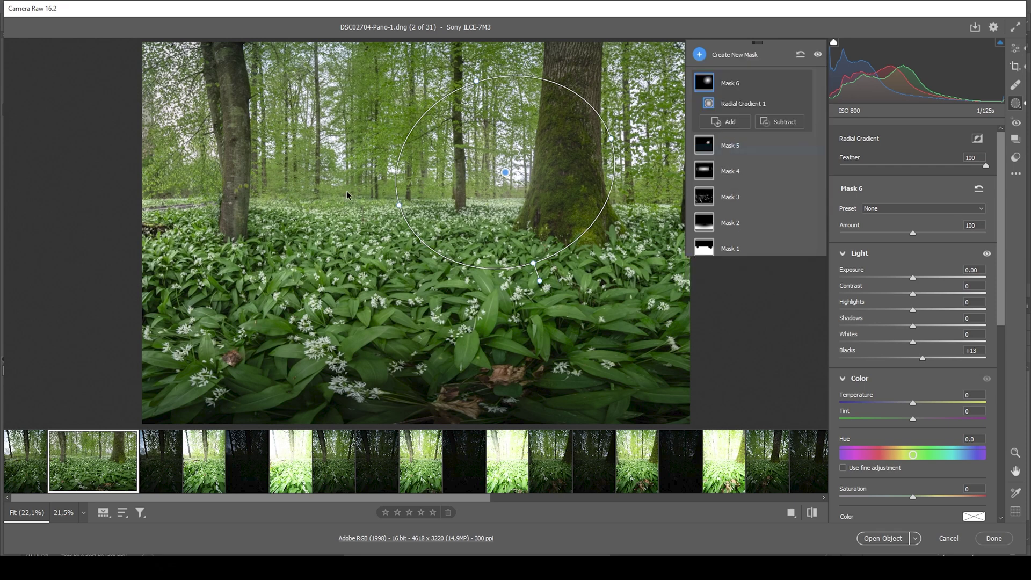
drag(382, 188, 502, 223)
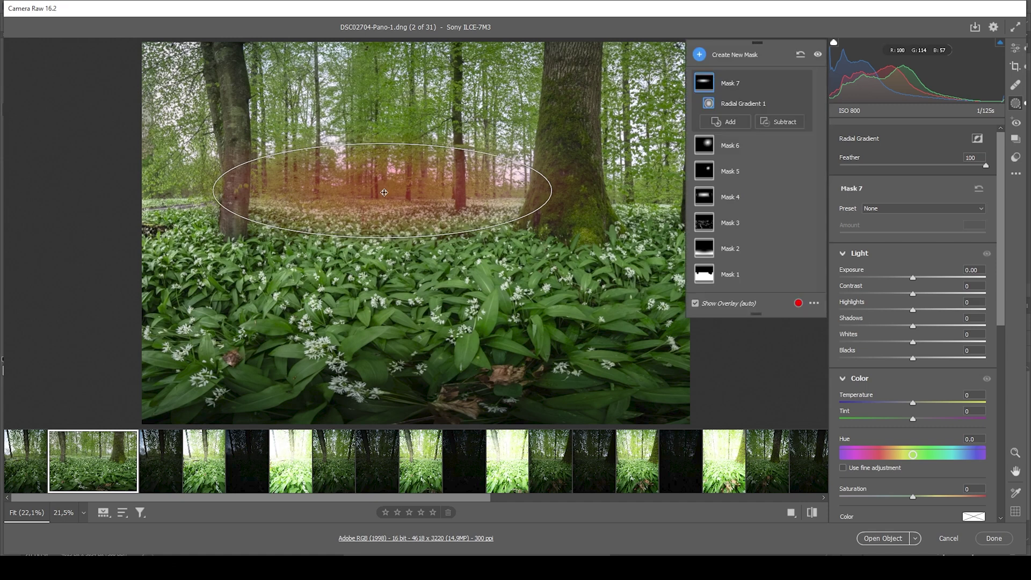
click(384, 192)
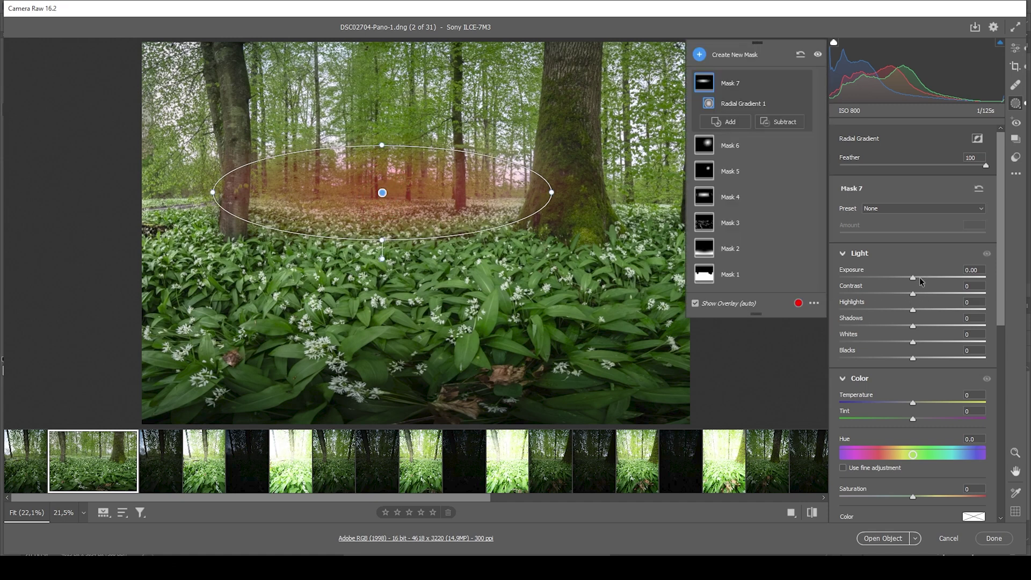
drag(913, 279, 920, 278)
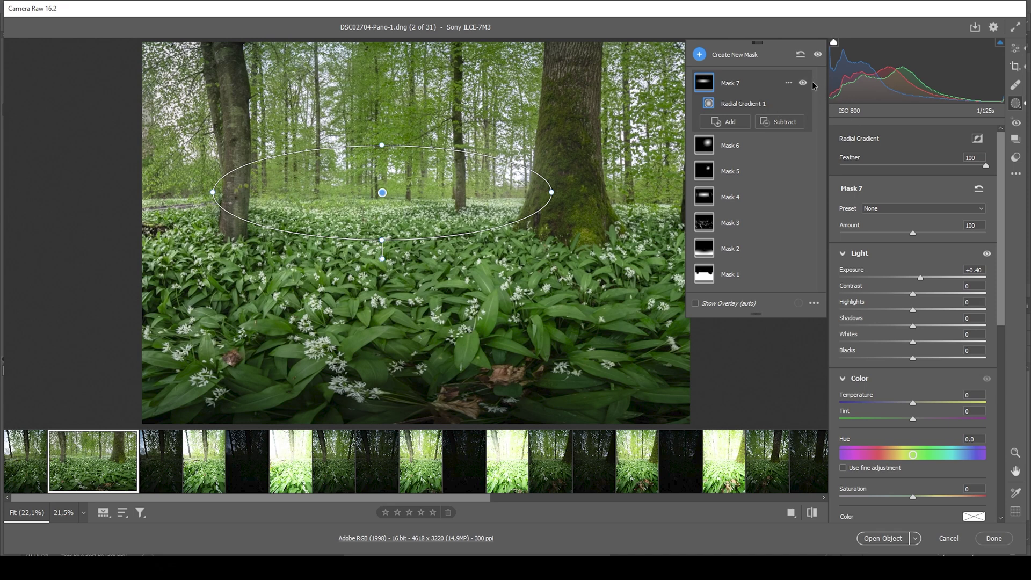
click(817, 54)
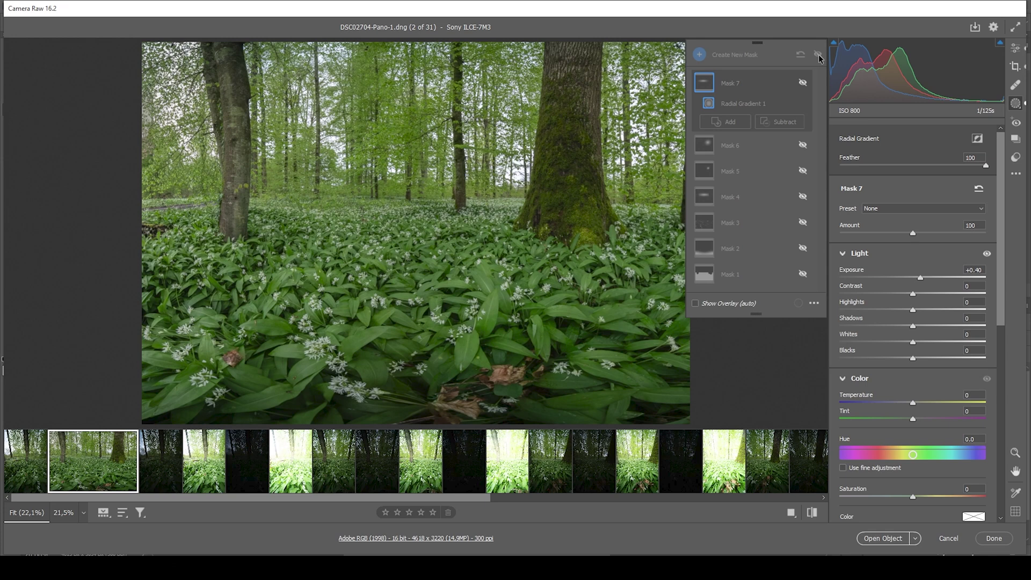
click(1015, 48)
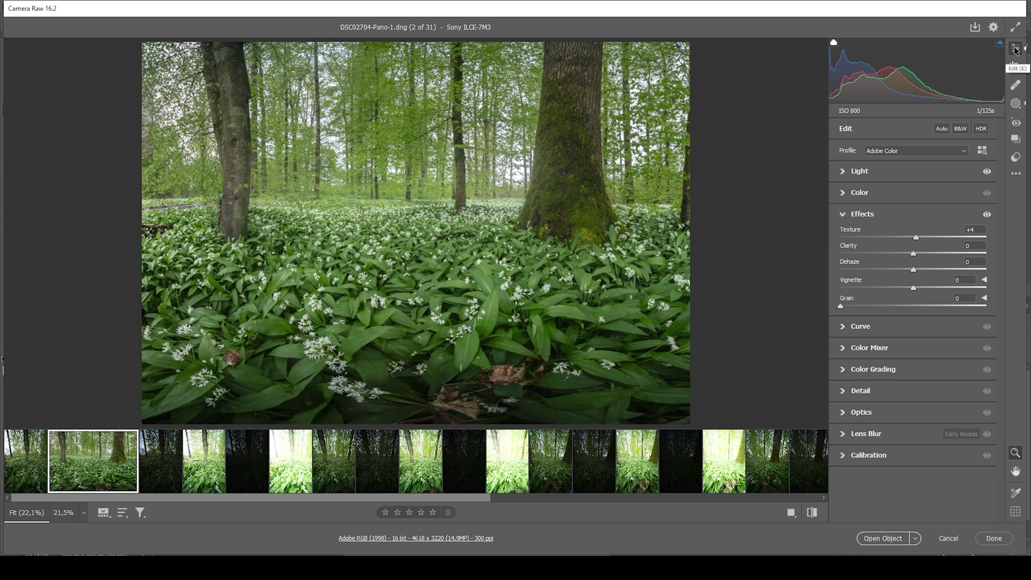
- In the HSL Color Mixer, set Yellows saturation -25, Greens +12 and Blues +46
click(843, 215)
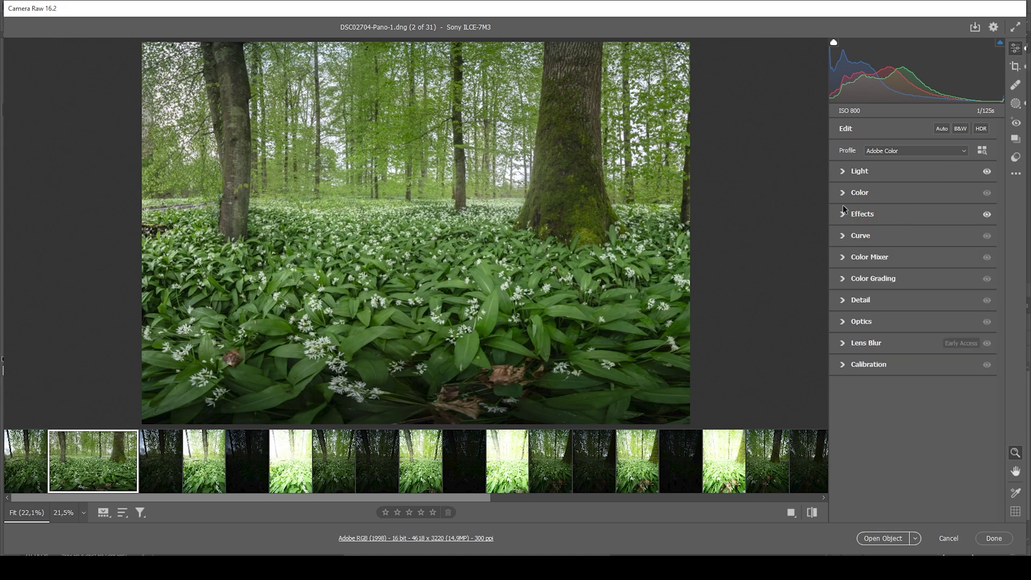
click(842, 259)
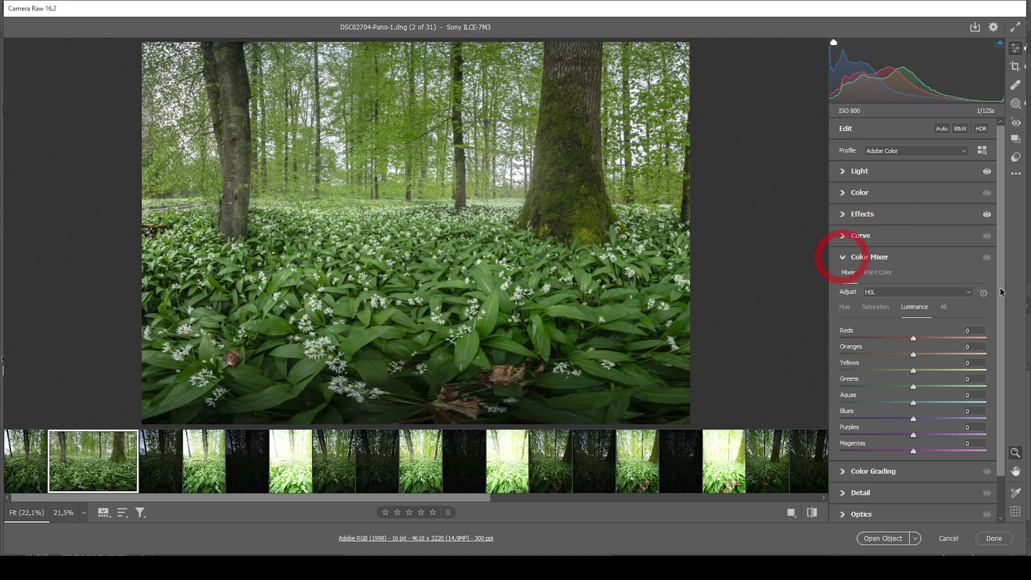
click(874, 309)
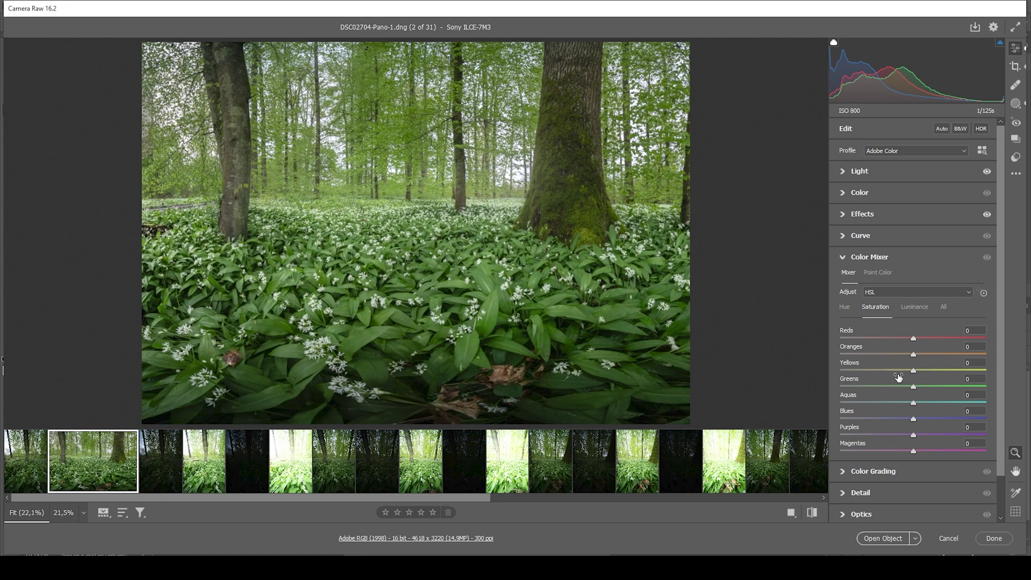
drag(913, 370, 891, 369)
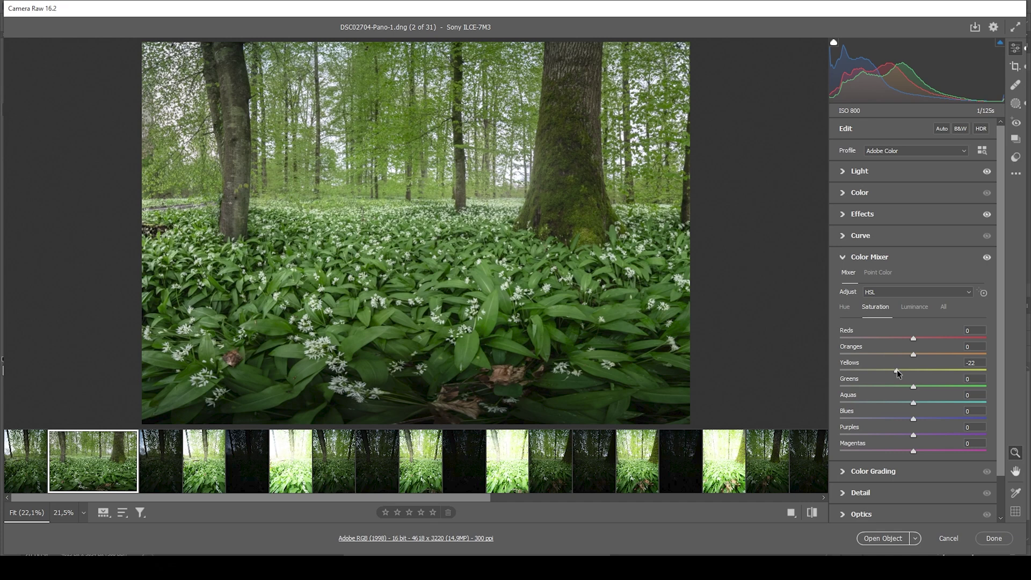
drag(897, 370, 894, 369)
drag(915, 387, 924, 387)
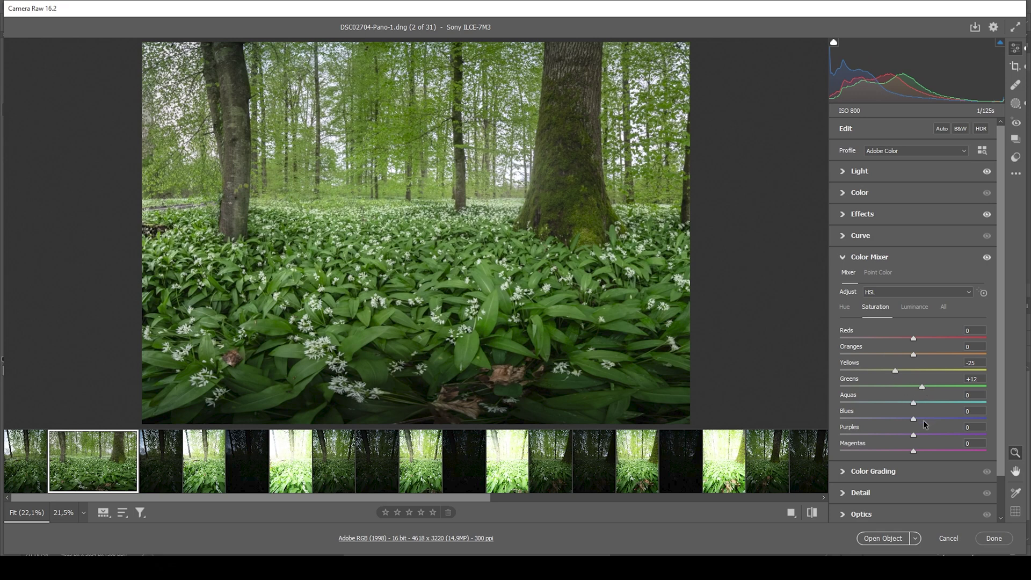
mouse_move(914, 419)
mouse_down()
mouse_move(938, 418)
mouse_move(877, 417)
mouse_move(955, 413)
mouse_move(889, 407)
mouse_move(954, 408)
mouse_move(911, 403)
mouse_move(908, 417)
mouse_up()
click(874, 257)
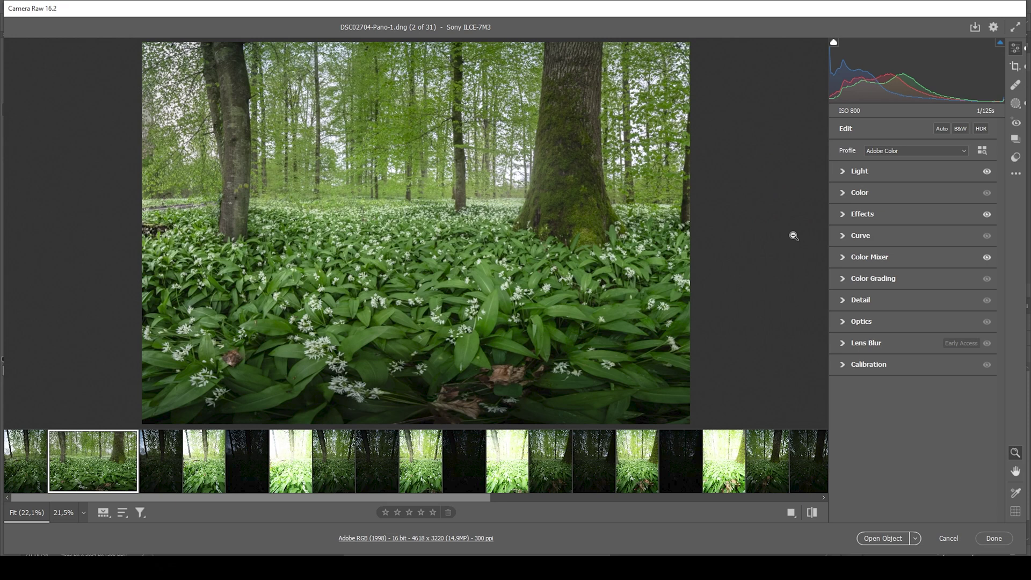
click(841, 365)
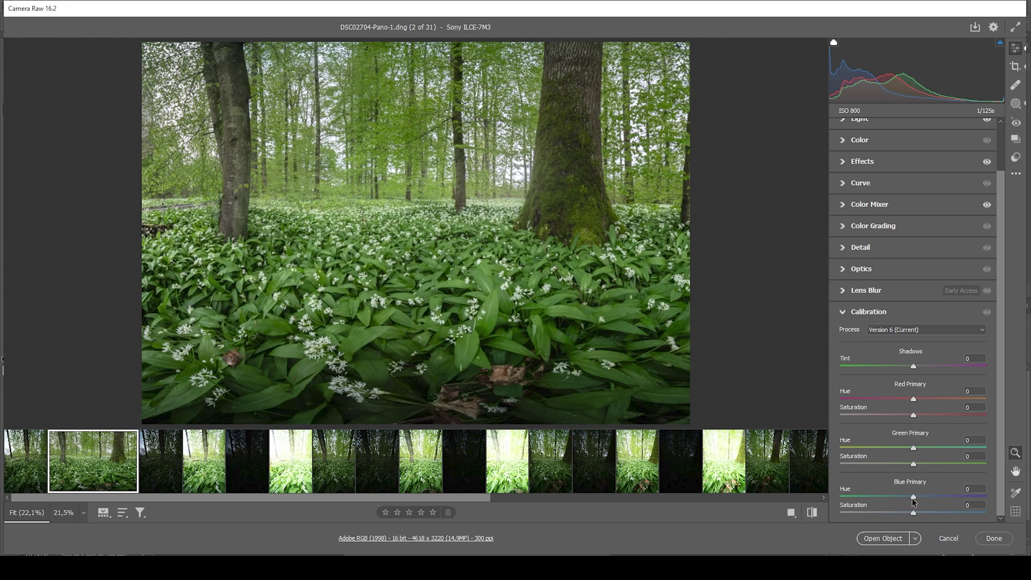
- Shift the Blue Primary calibration hue to +10 and raise its saturation
drag(913, 502, 904, 502)
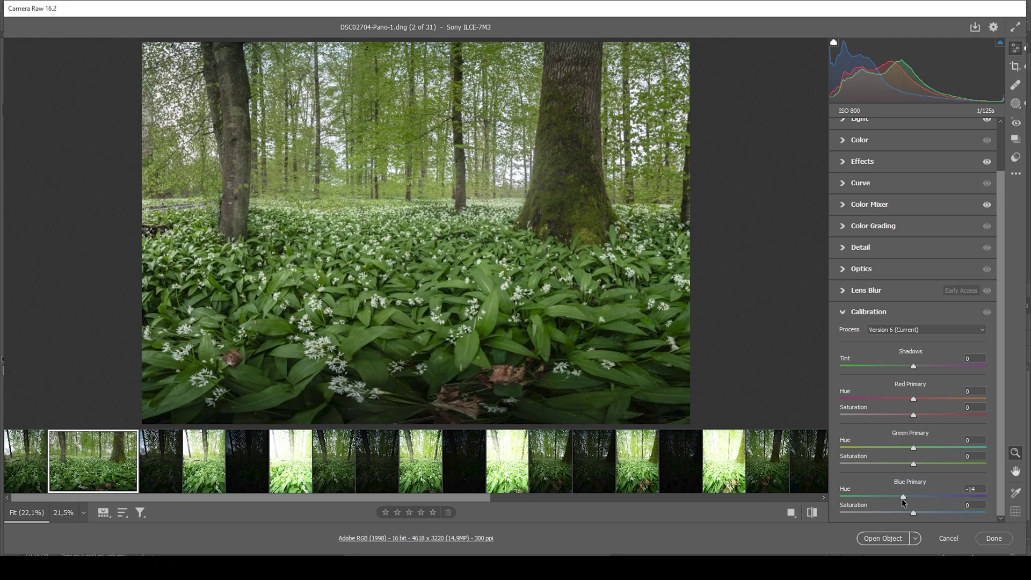
double_click(904, 497)
drag(916, 498, 923, 498)
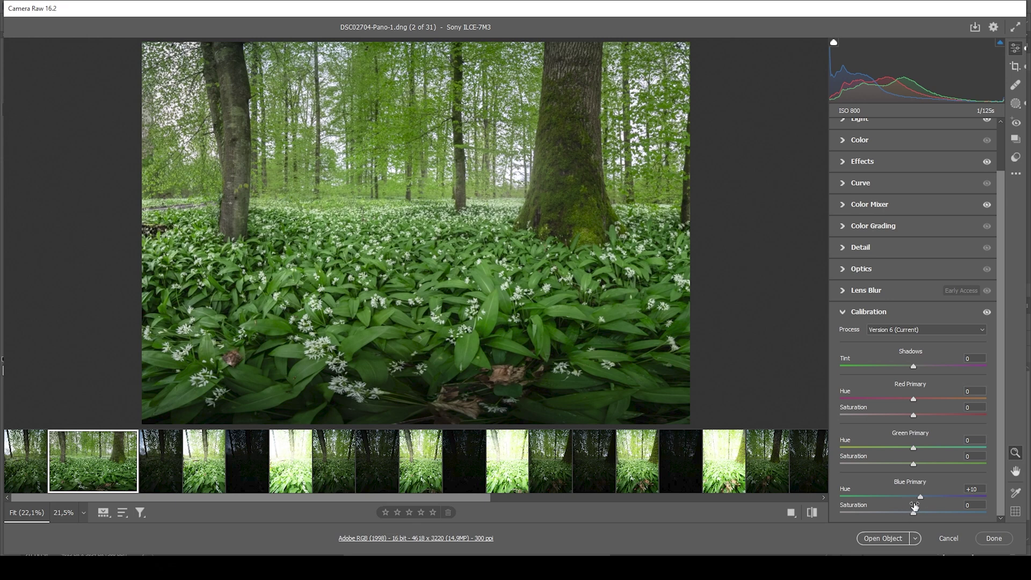
mouse_move(914, 512)
mouse_down()
mouse_move(927, 514)
mouse_move(918, 503)
mouse_up()
click(841, 310)
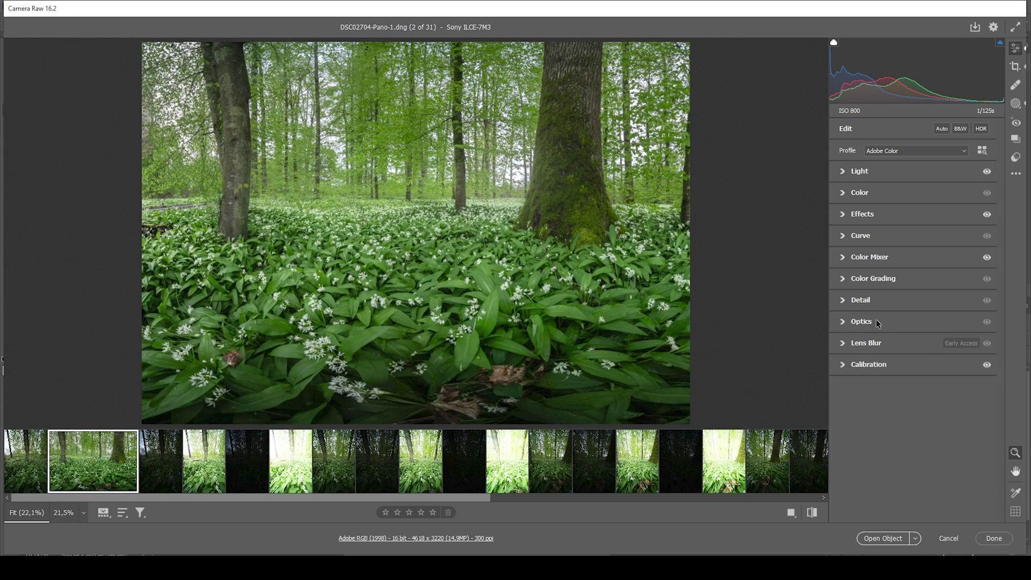
- Set sharpening to amount 55, radius 0.5, detail 100 and masking 81, checking against defaults
click(845, 300)
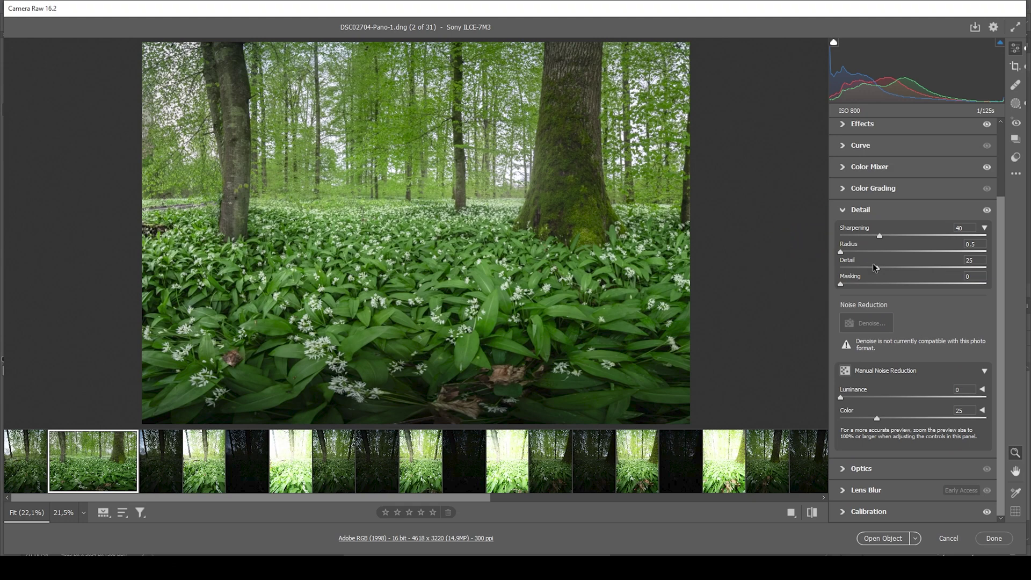
drag(877, 268, 999, 280)
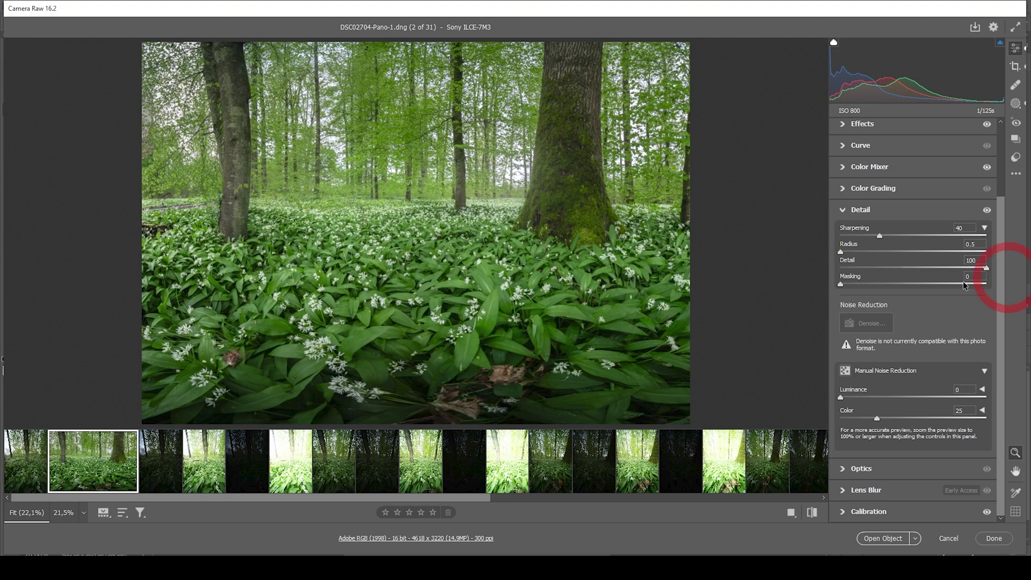
drag(846, 284, 959, 284)
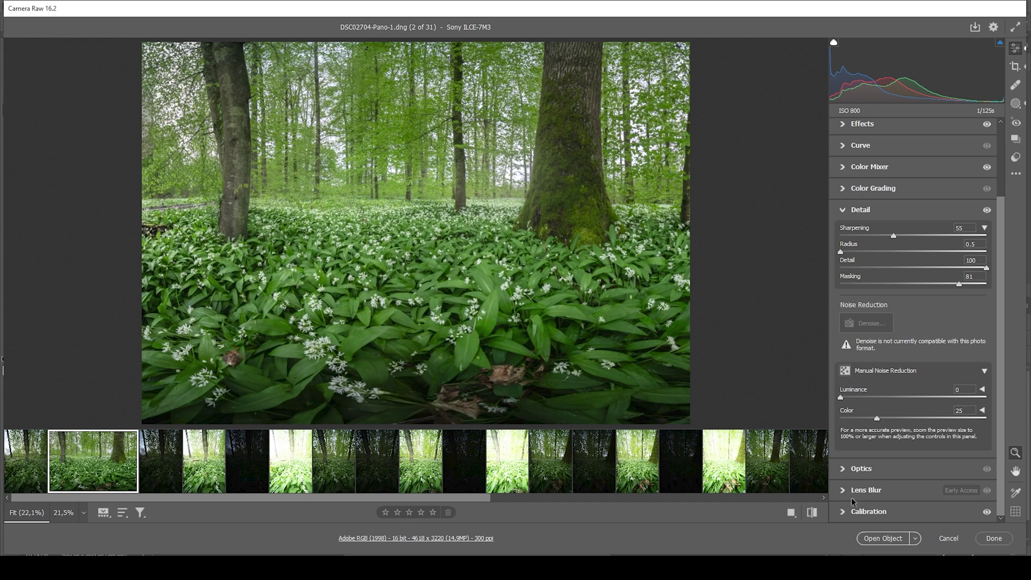
click(815, 515)
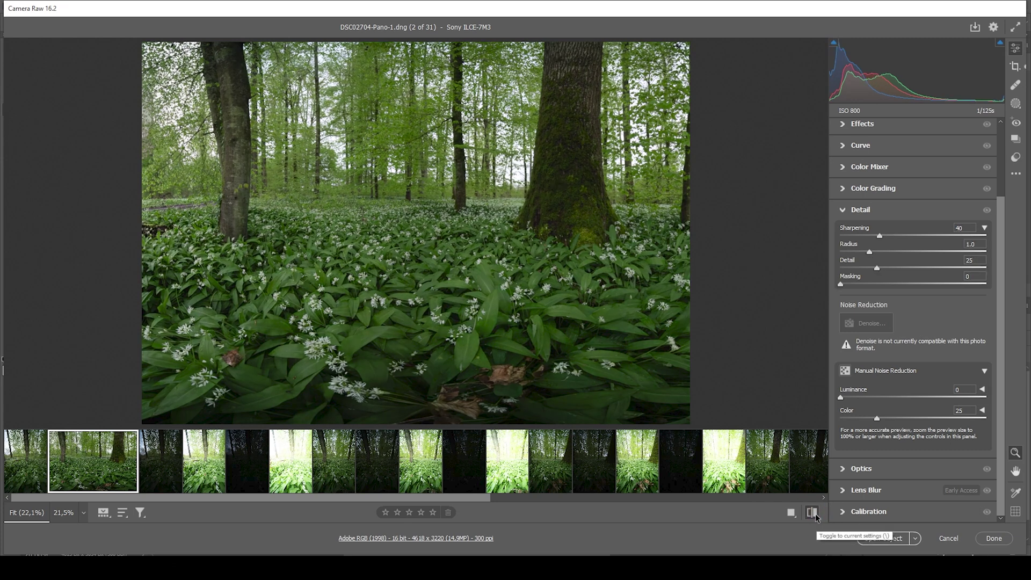
click(812, 512)
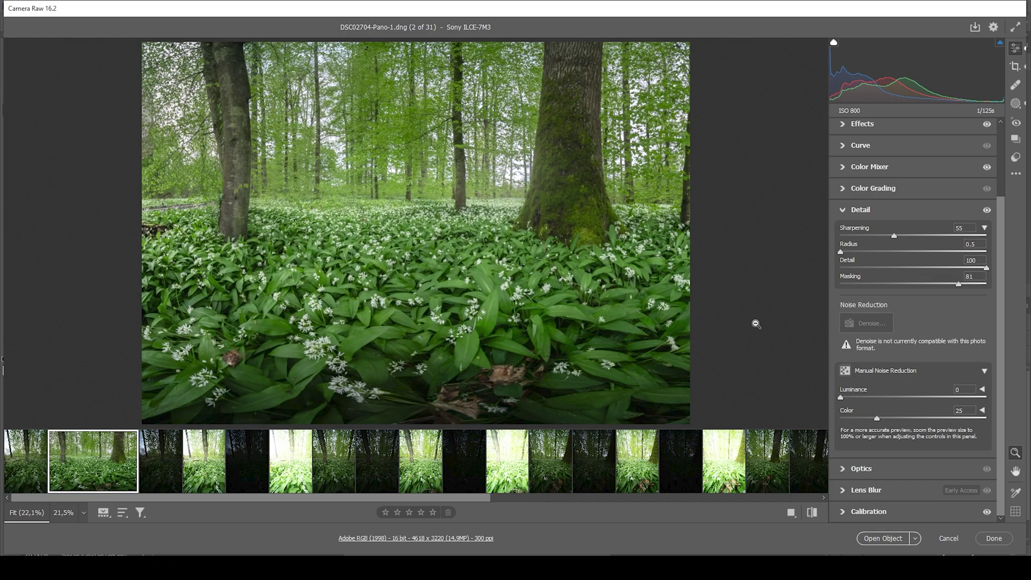
- Open the edited panorama in Photoshop as a smart object, add empty Layer 1, and open TK RapidMask2
click(885, 541)
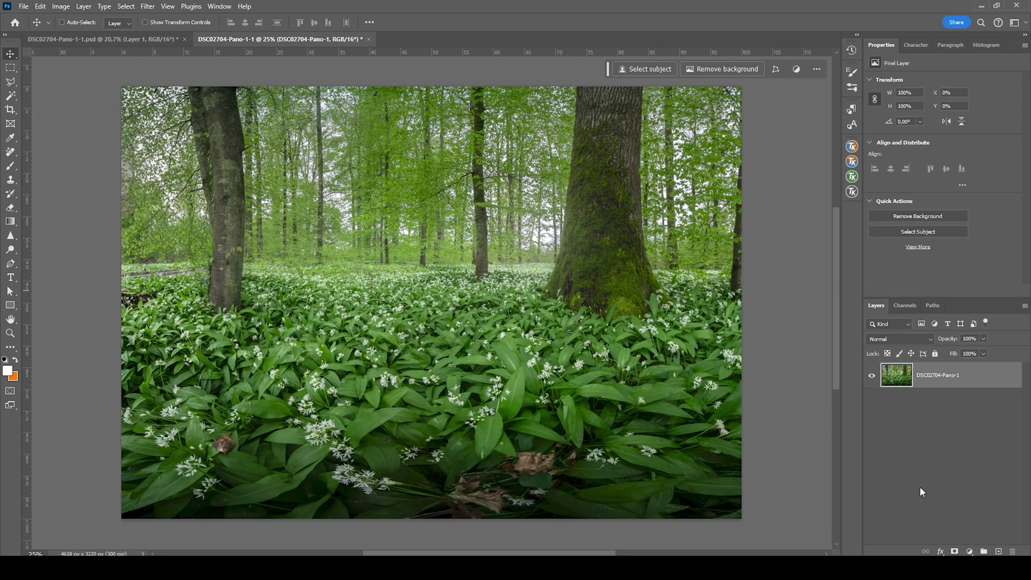
click(998, 551)
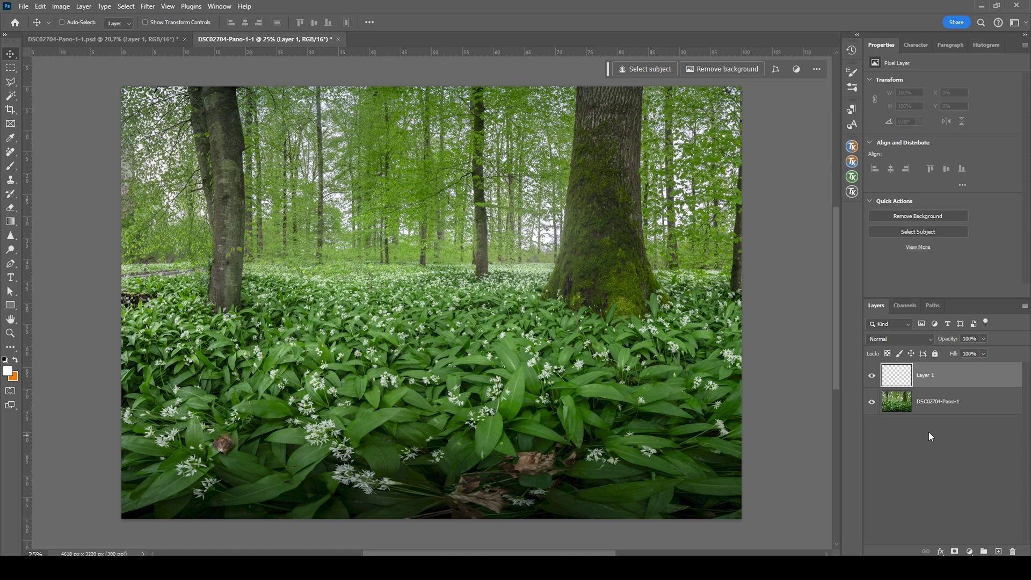
click(854, 173)
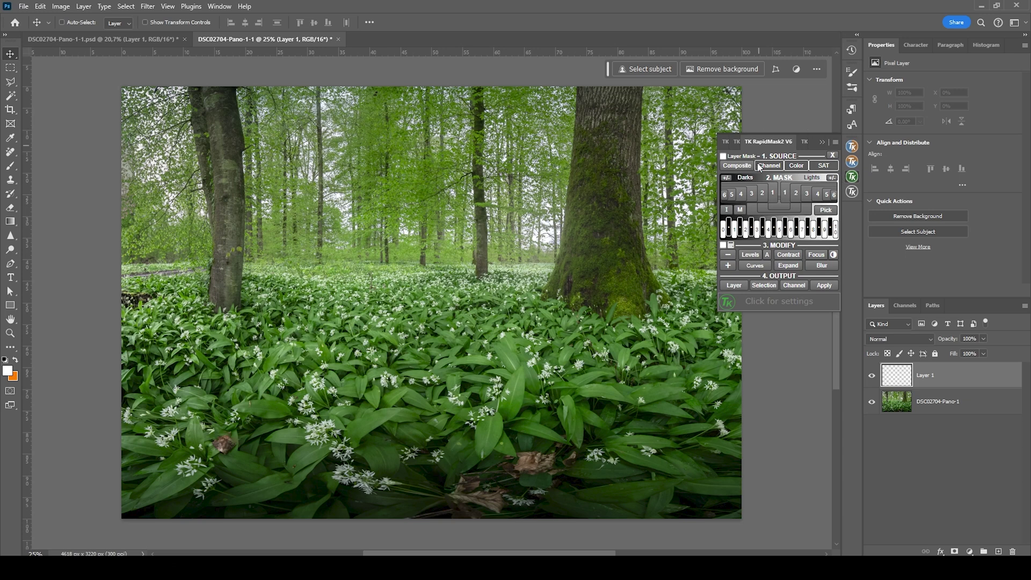
- Apply the Lights-2 luminosity mask from TK RapidMask2 directly as Layer 1's layer mask
click(795, 194)
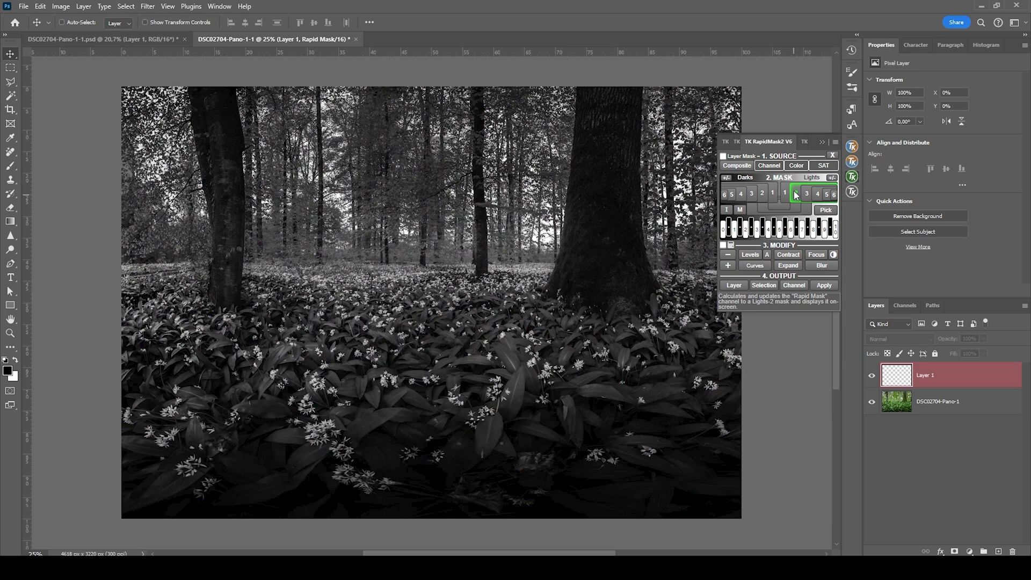
click(796, 194)
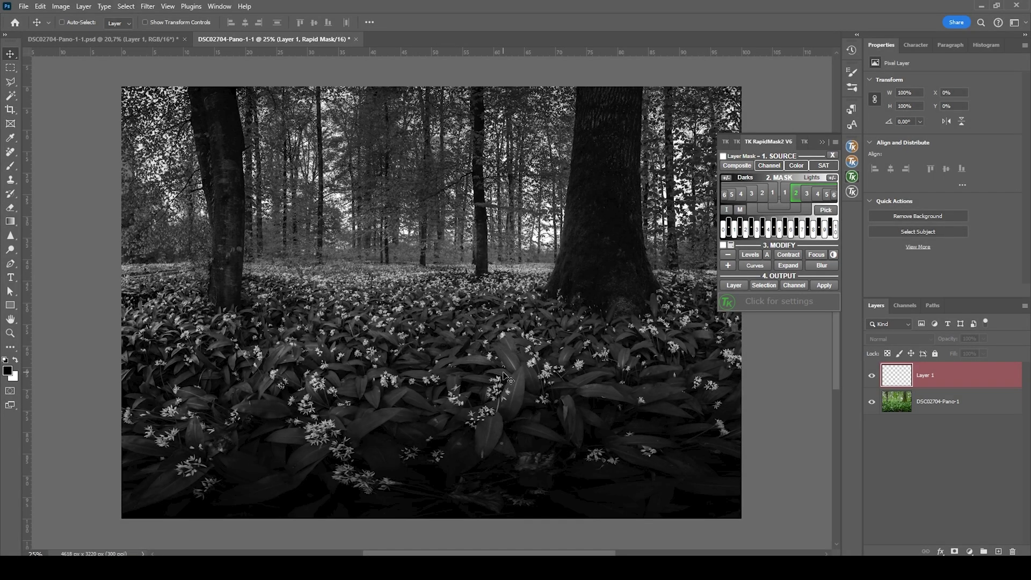
click(724, 157)
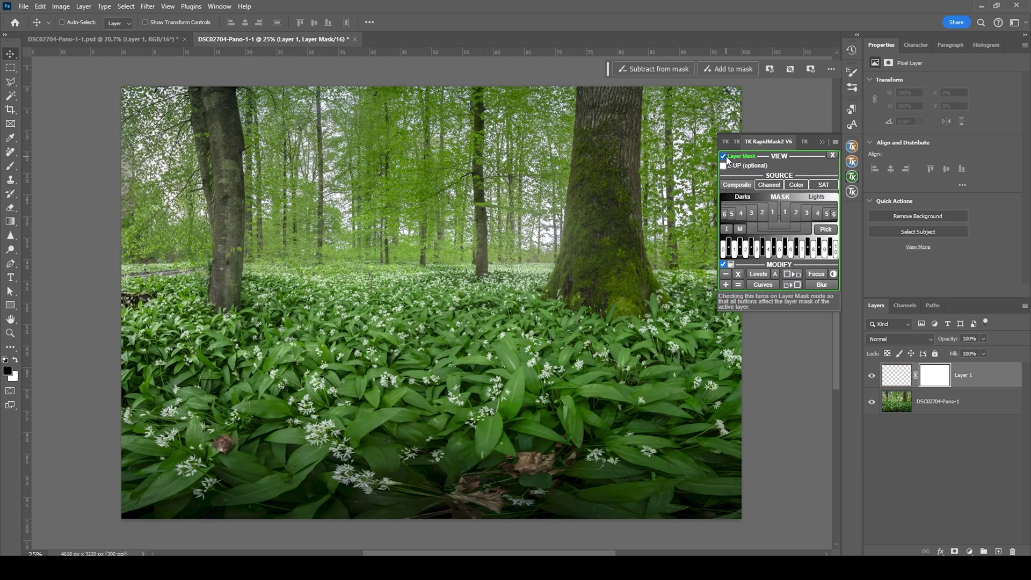
click(799, 215)
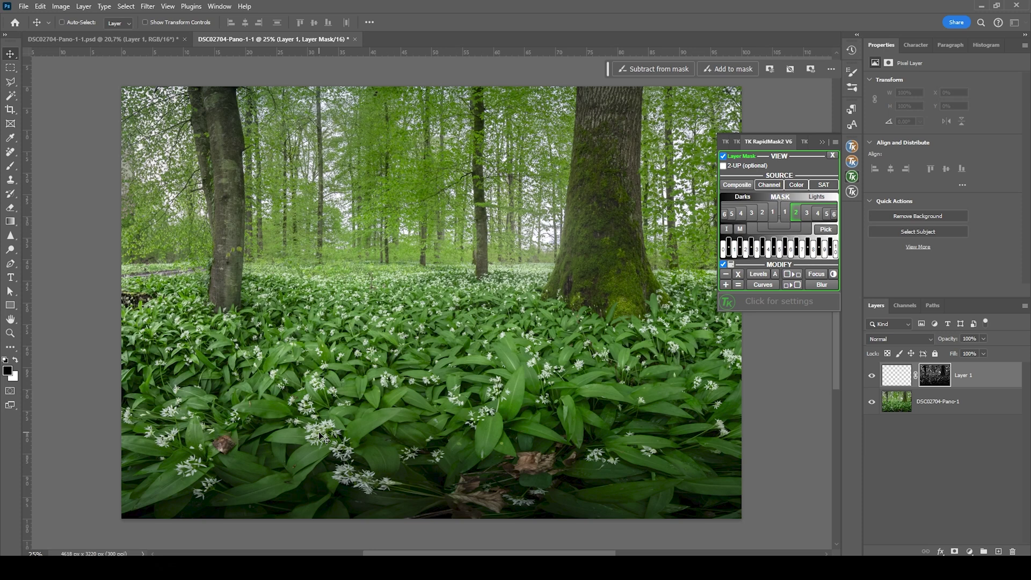
- Load the Lights-3 luminosity range as a selection and target Layer 1's mask
click(724, 156)
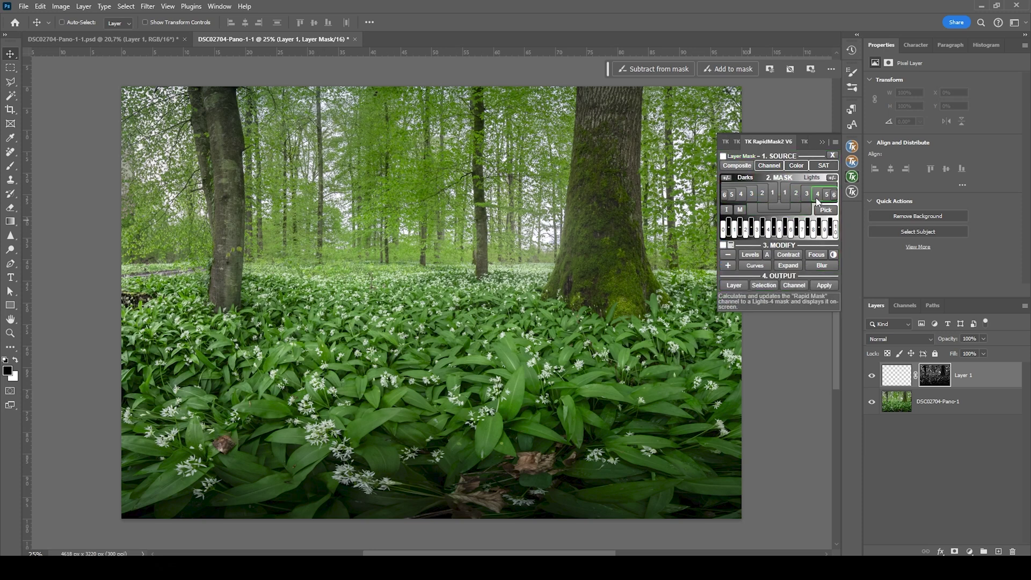
click(818, 195)
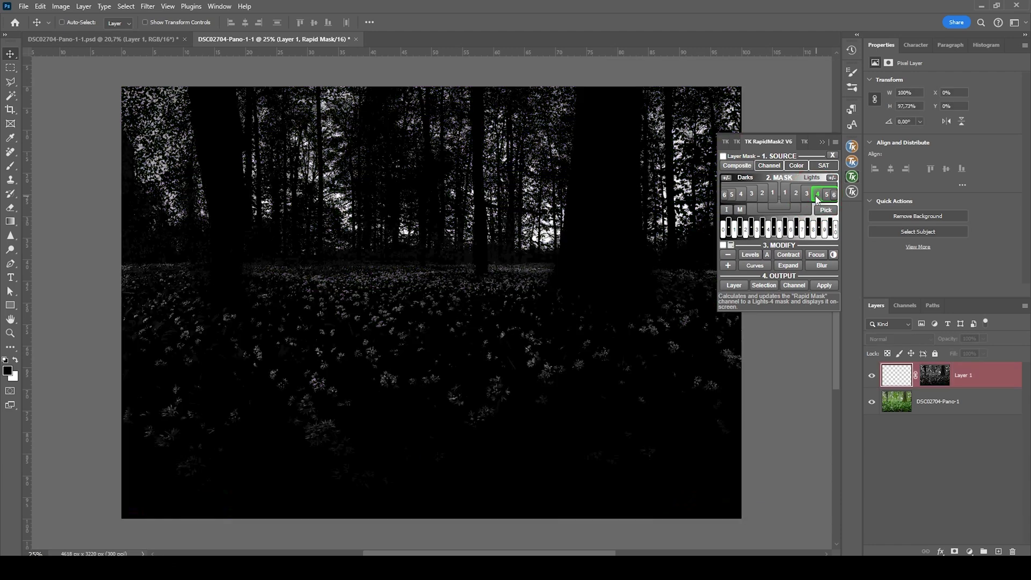
click(806, 194)
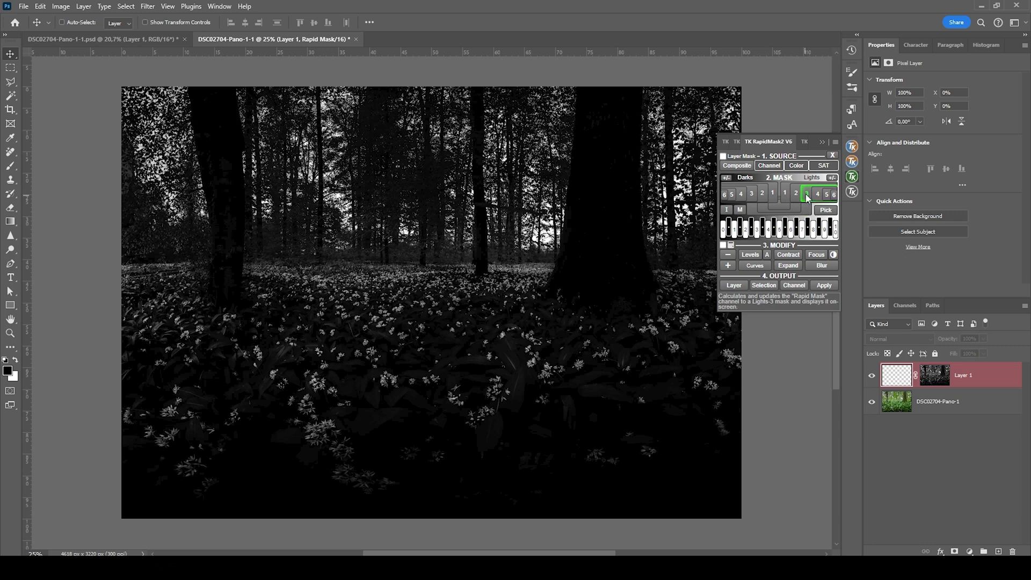
click(762, 286)
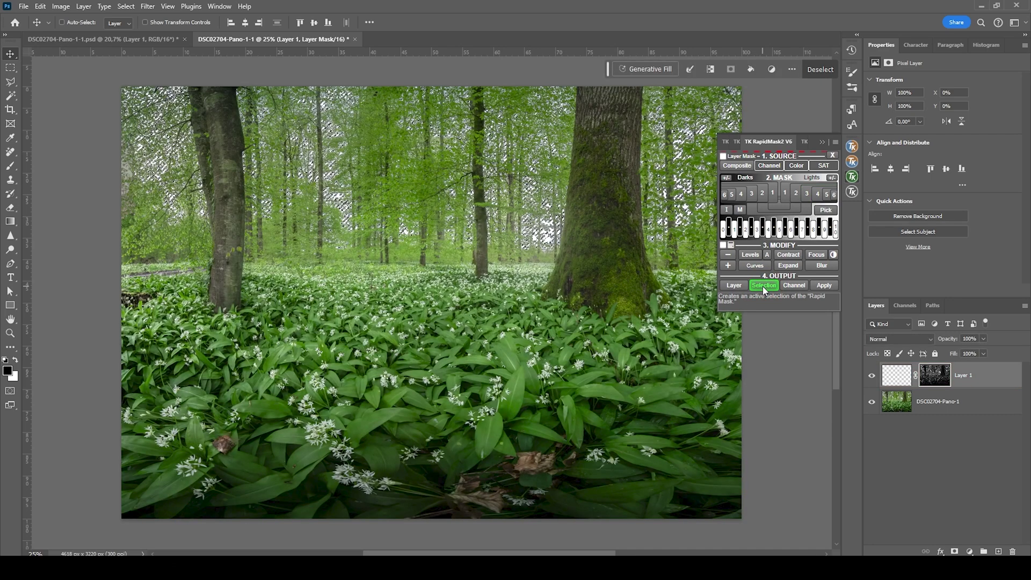
click(941, 371)
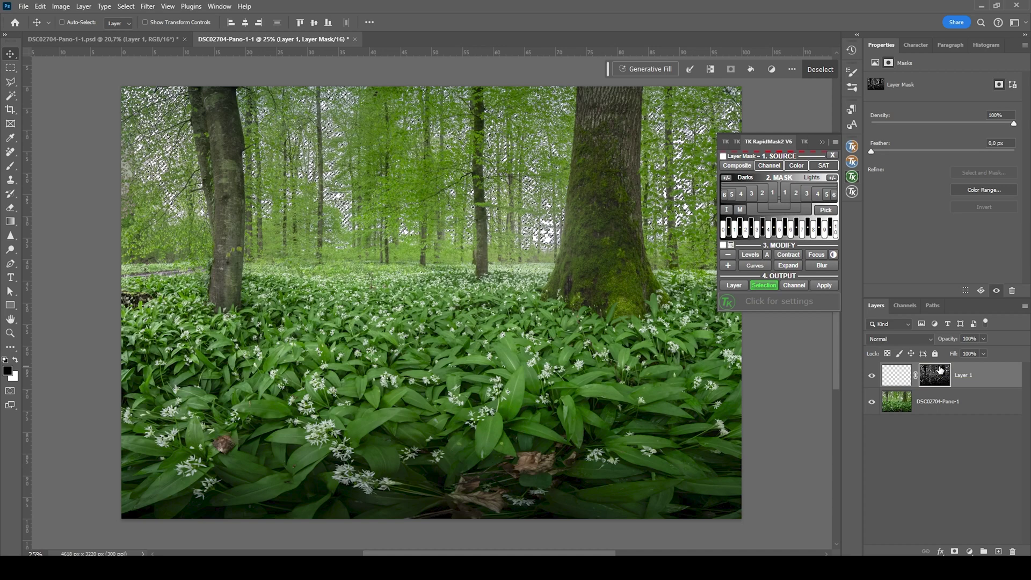
- Fill the selected mask areas with black, deselect, and set Layer 1 to Overlay
key(shift+BackSpace)
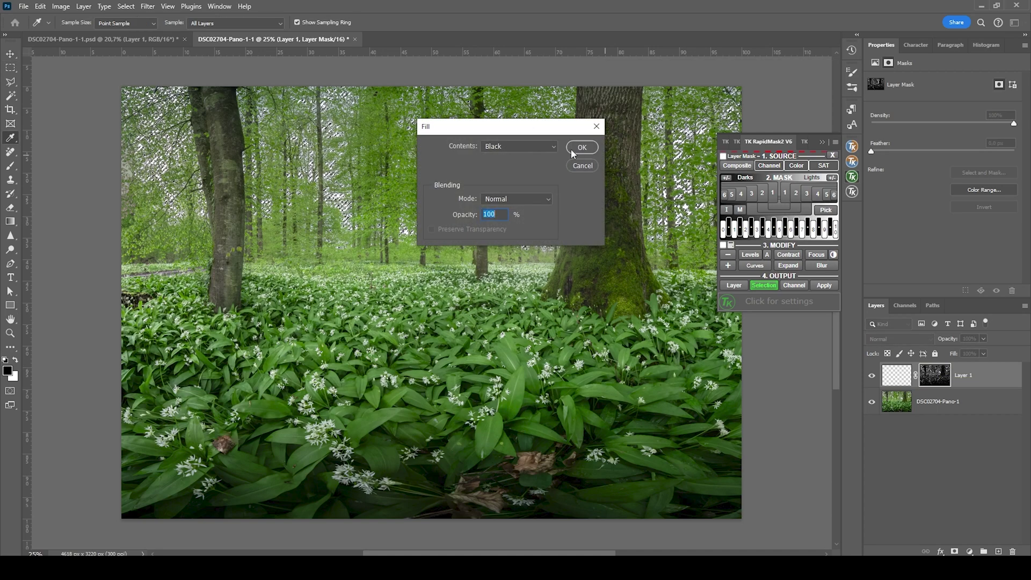
click(570, 148)
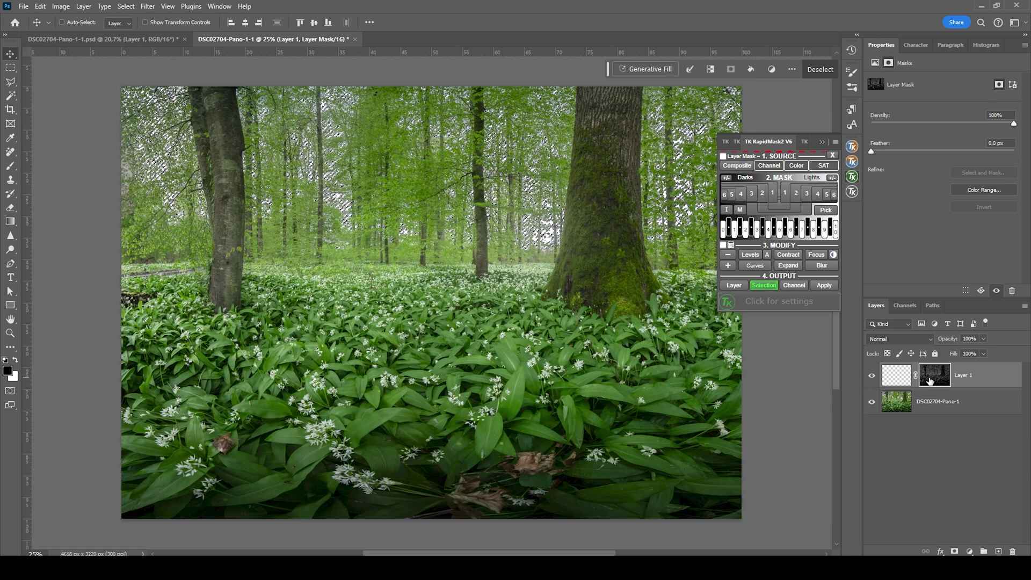
key(ctrl+d)
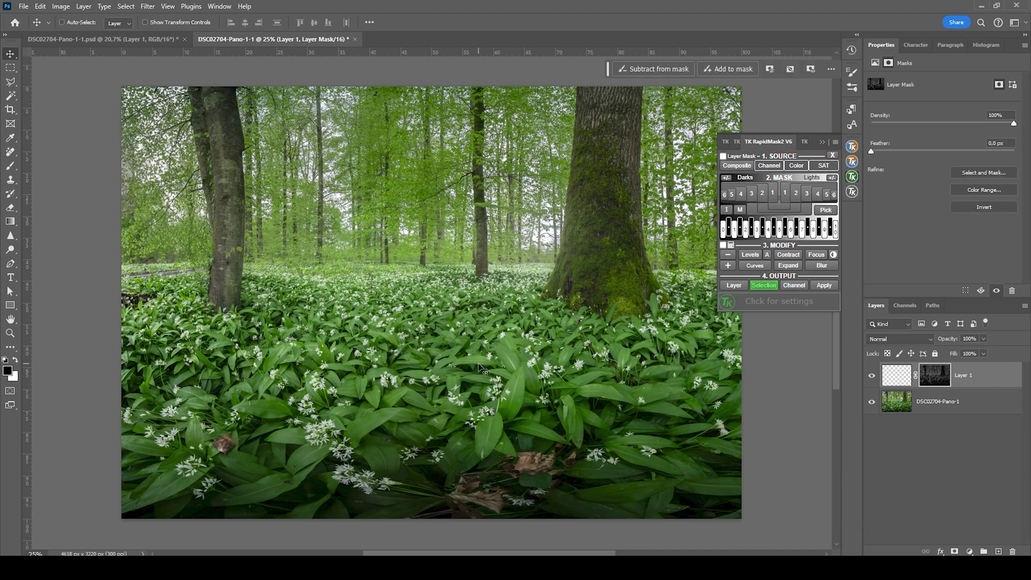
click(903, 375)
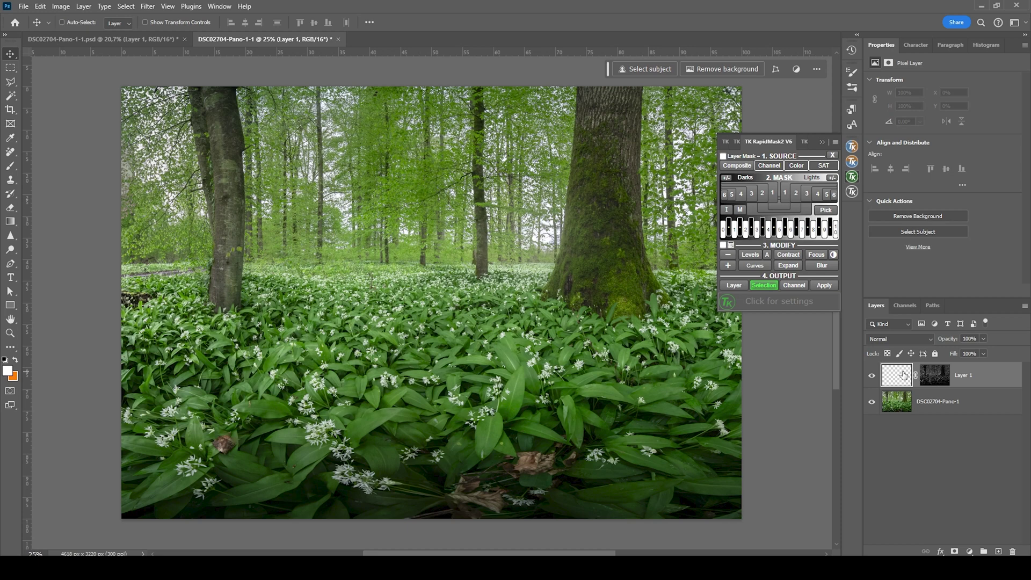
click(891, 341)
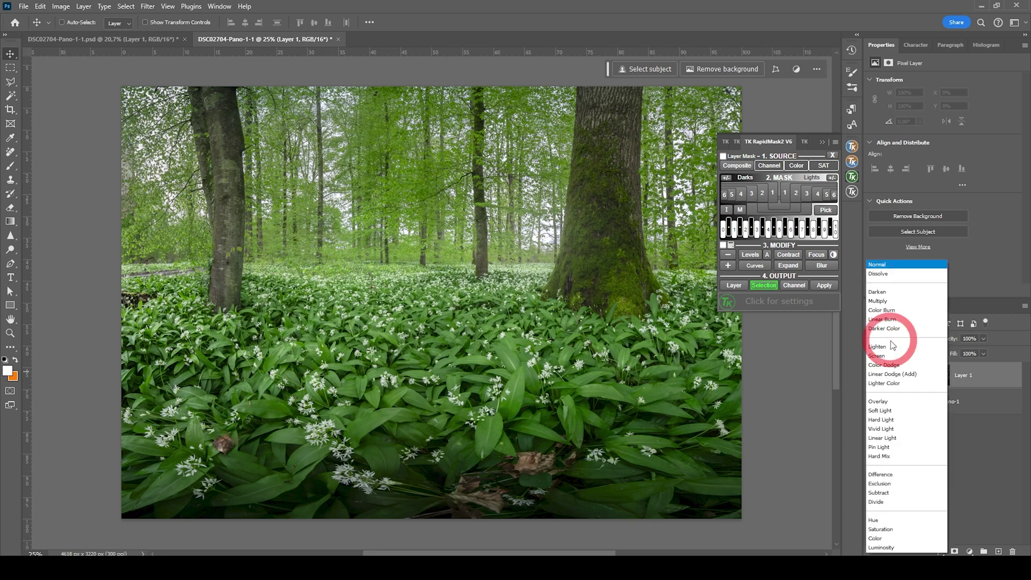
click(890, 401)
click(898, 375)
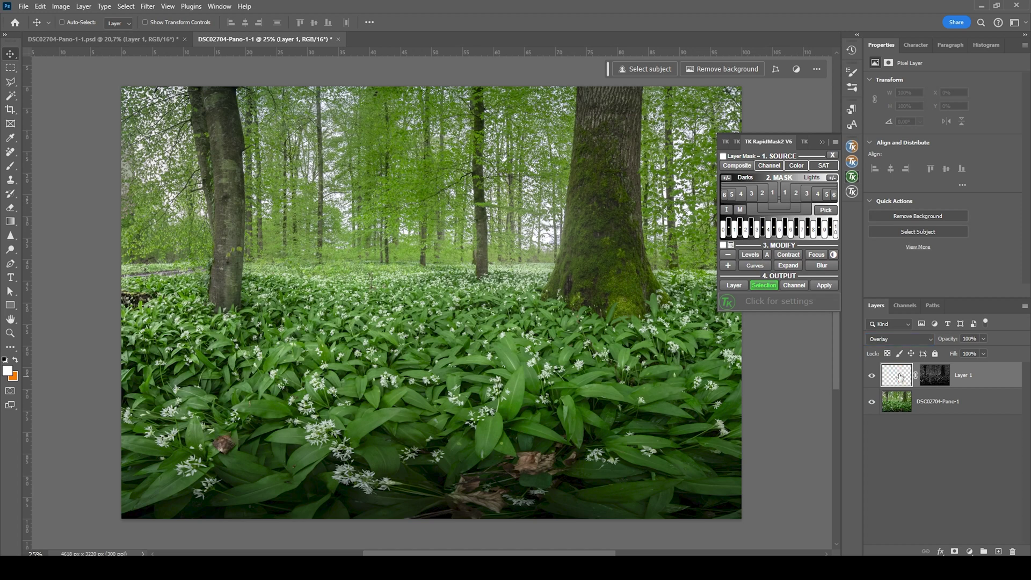
- Paint white with a large, roughly 41% opacity brush over the central foreground wild garlic
key(b)
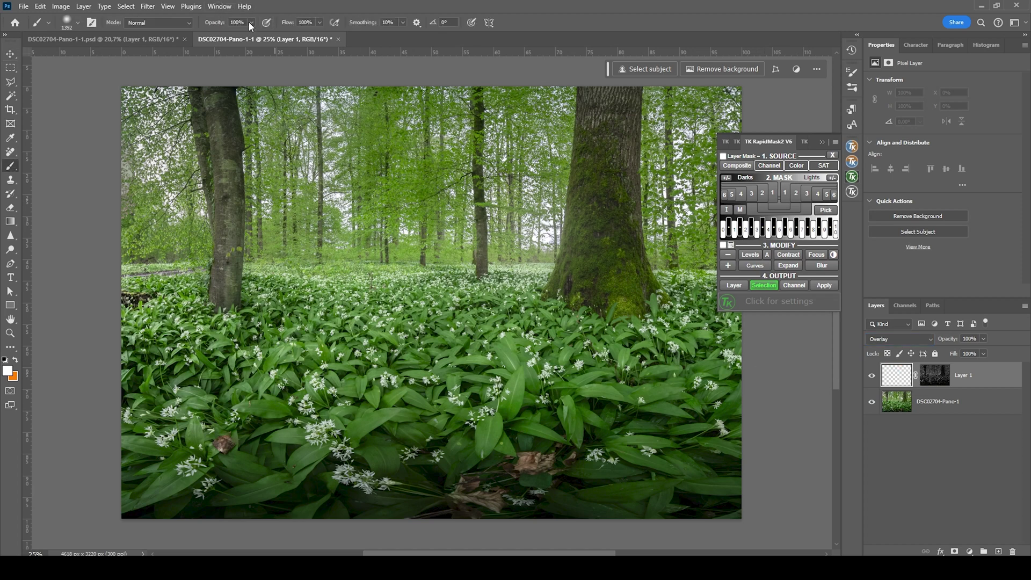
click(250, 25)
drag(217, 35, 230, 37)
click(8, 370)
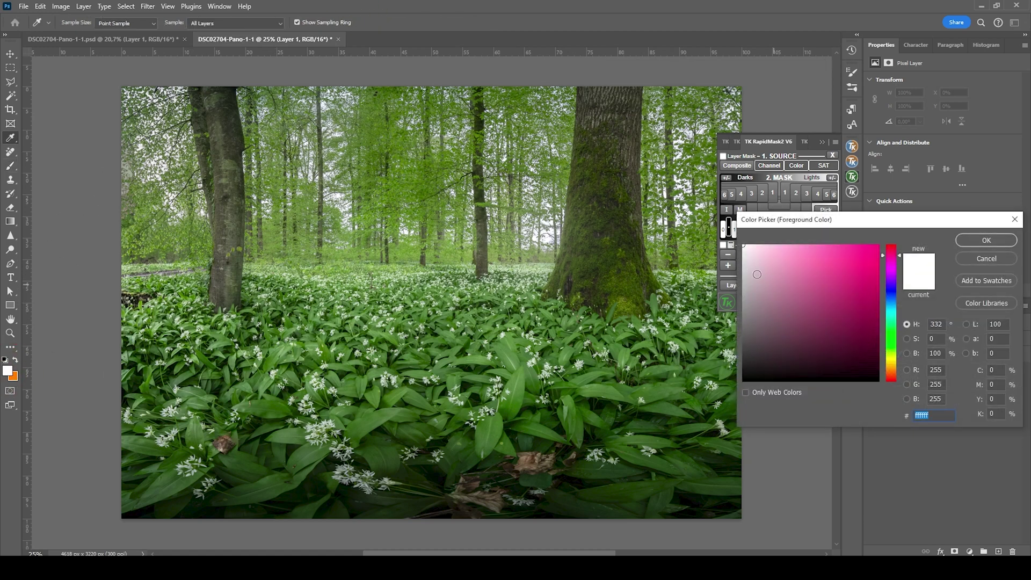
click(987, 240)
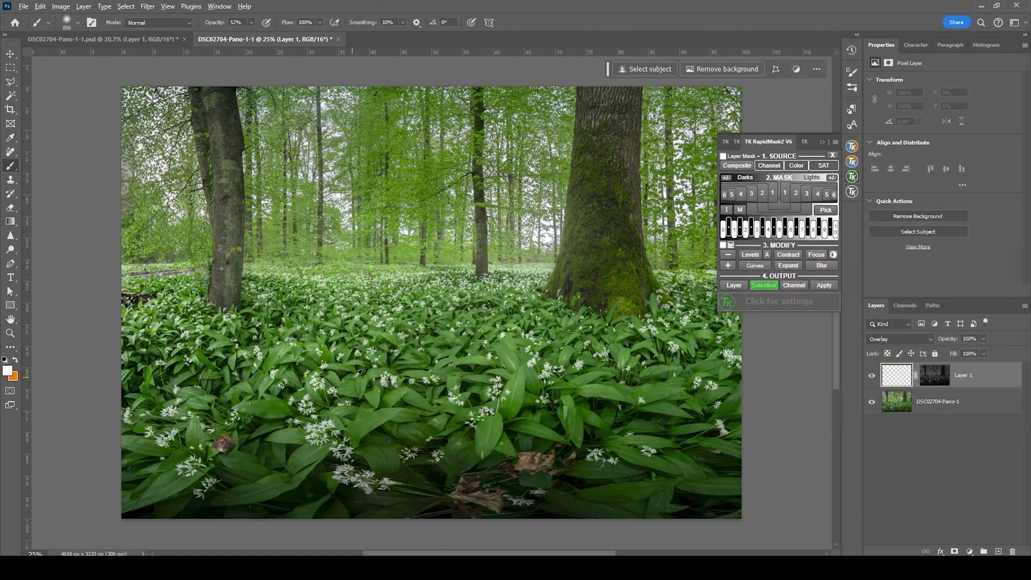
drag(376, 403, 426, 392)
key(bracketright)
key(bracketright)
key(bracketright)
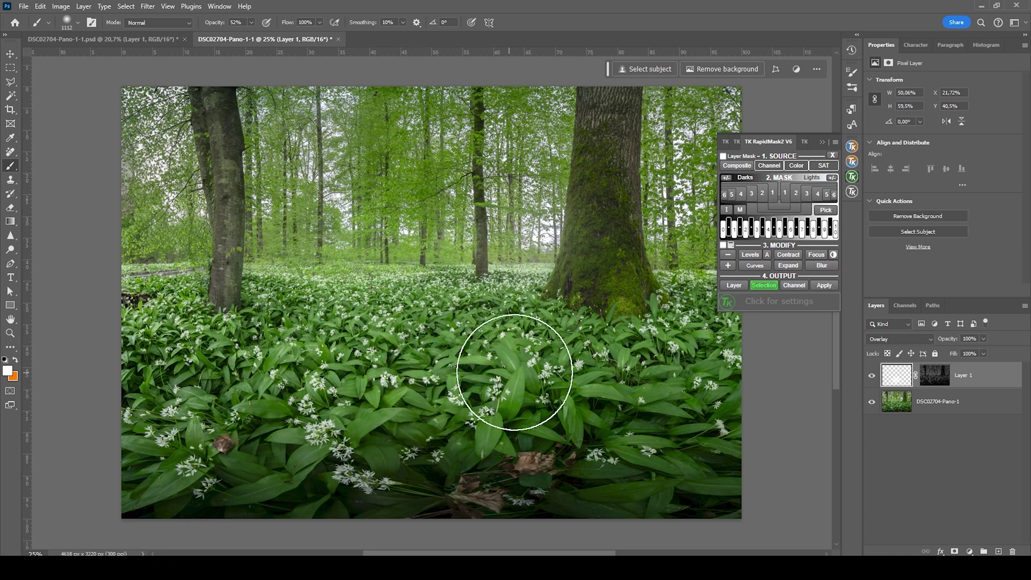
mouse_move(515, 373)
mouse_down()
mouse_move(537, 382)
mouse_move(574, 365)
mouse_move(633, 380)
mouse_up()
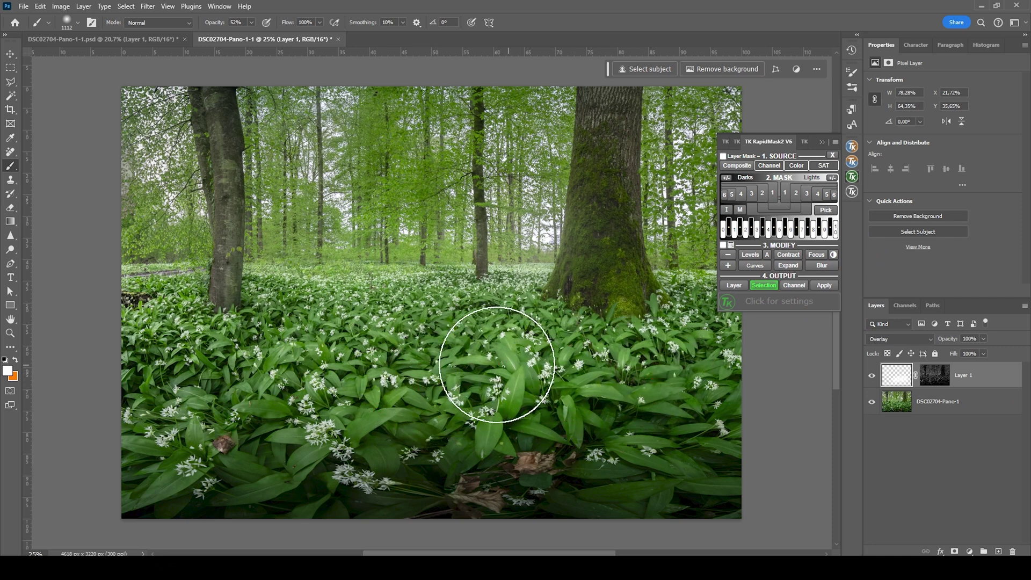
mouse_move(497, 365)
mouse_down()
mouse_move(421, 341)
mouse_move(518, 322)
mouse_move(305, 326)
mouse_move(575, 407)
mouse_up()
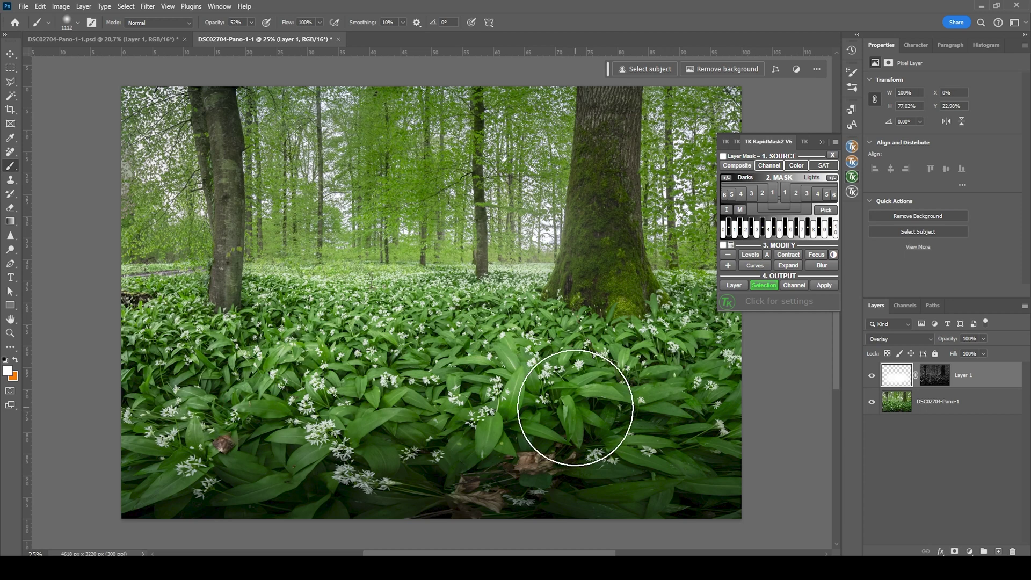
- Toggle Layer 1's visibility to compare the image with and without the dodge
click(873, 375)
click(872, 376)
click(872, 376)
click(872, 376)
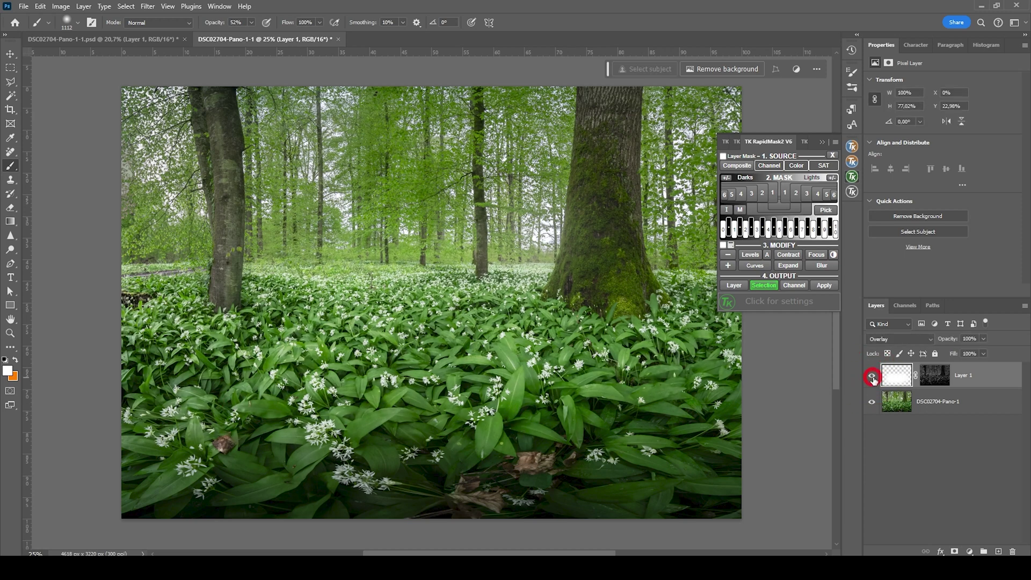
click(873, 375)
click(872, 376)
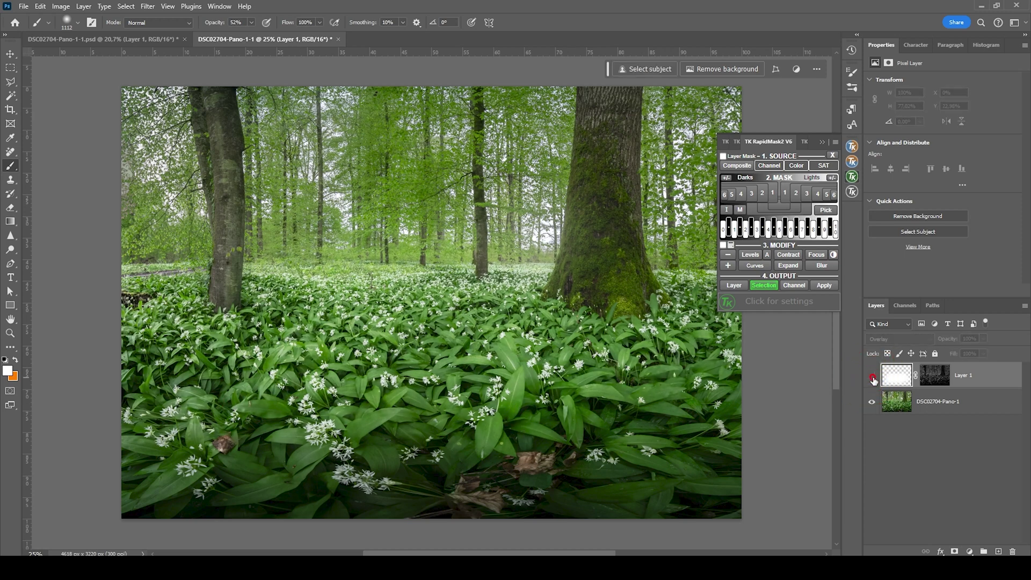
click(872, 375)
click(872, 376)
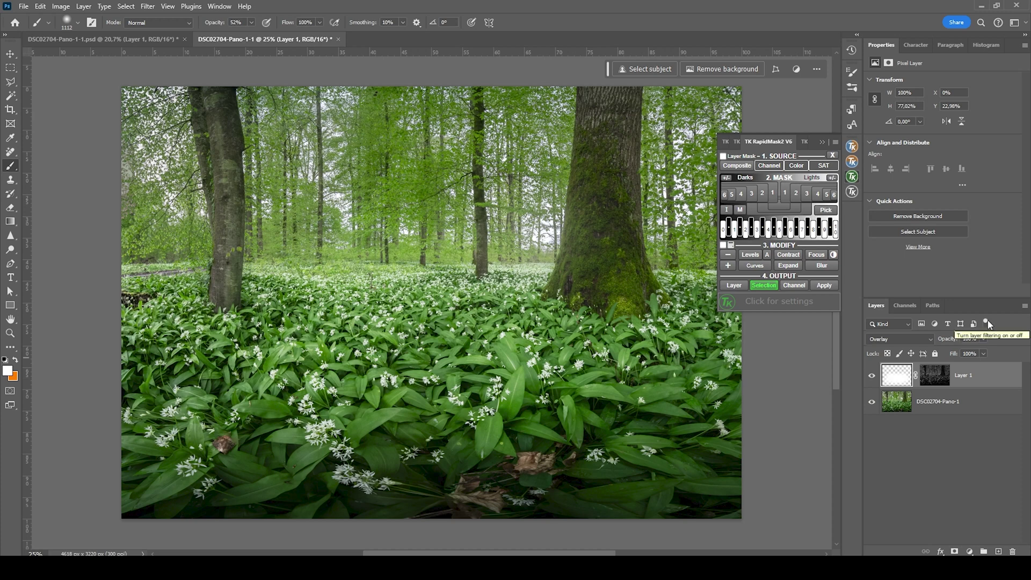
- Add a new Layer 2 above Layer 1 and set it to Soft Light
click(997, 551)
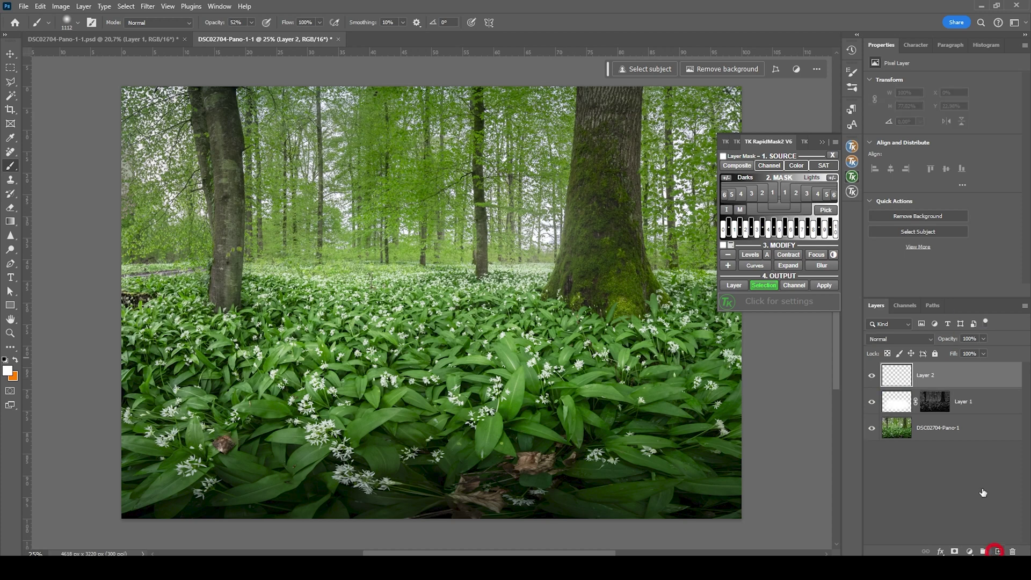
click(886, 339)
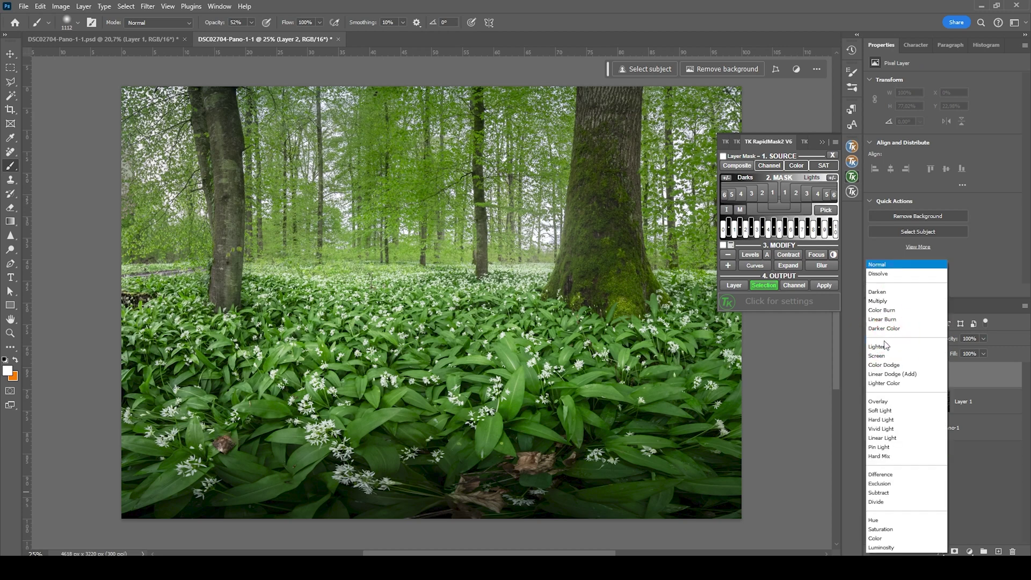
click(898, 411)
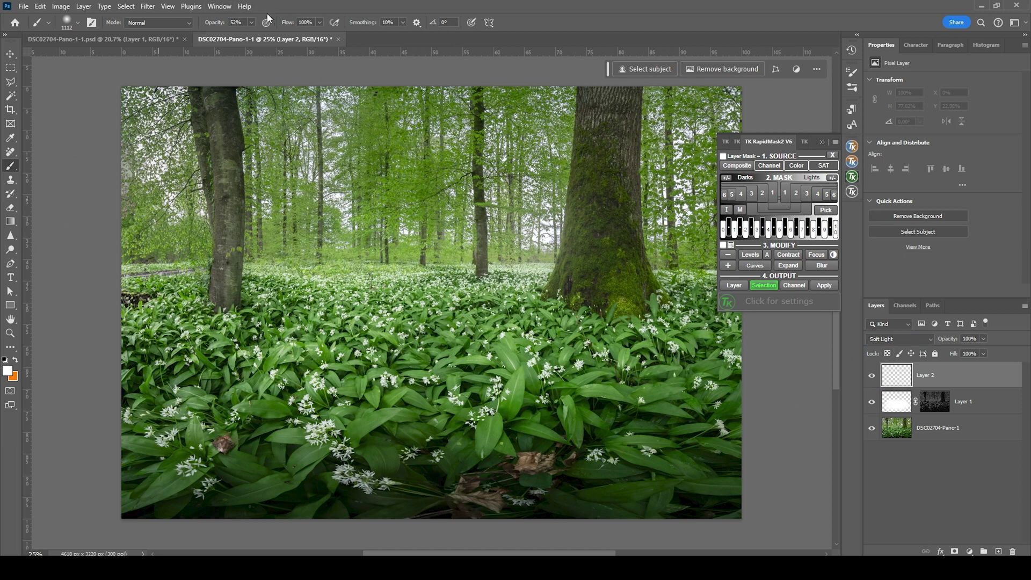
- Brush a soft white glow over the central trees at 12% opacity
click(251, 23)
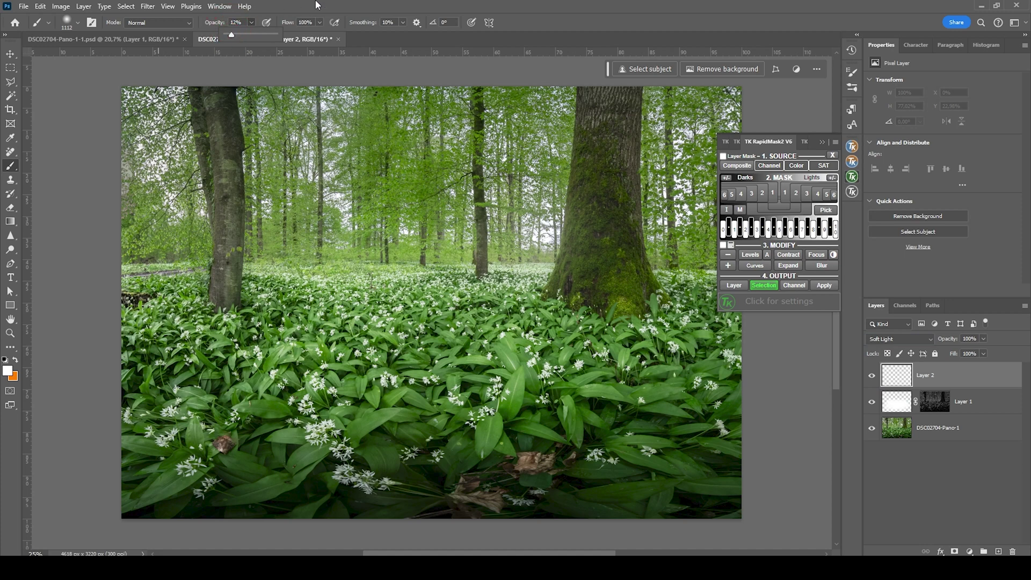
mouse_move(541, 240)
mouse_down()
mouse_move(515, 230)
mouse_move(540, 230)
mouse_move(530, 264)
mouse_up()
click(539, 230)
click(529, 184)
mouse_move(457, 230)
mouse_down()
mouse_move(446, 196)
mouse_move(405, 230)
mouse_move(345, 226)
mouse_move(309, 183)
mouse_move(671, 193)
mouse_move(550, 259)
mouse_up()
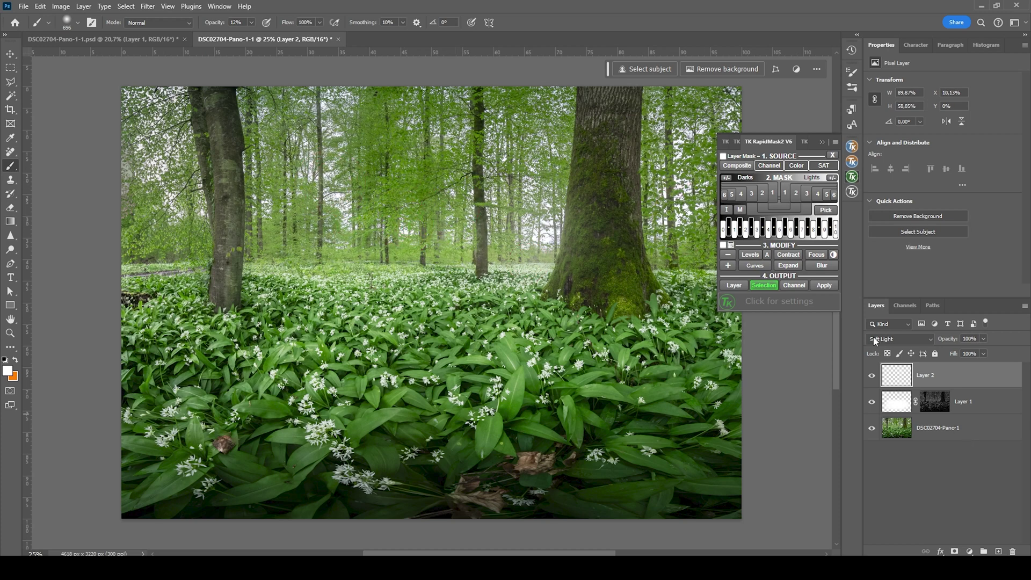
click(797, 238)
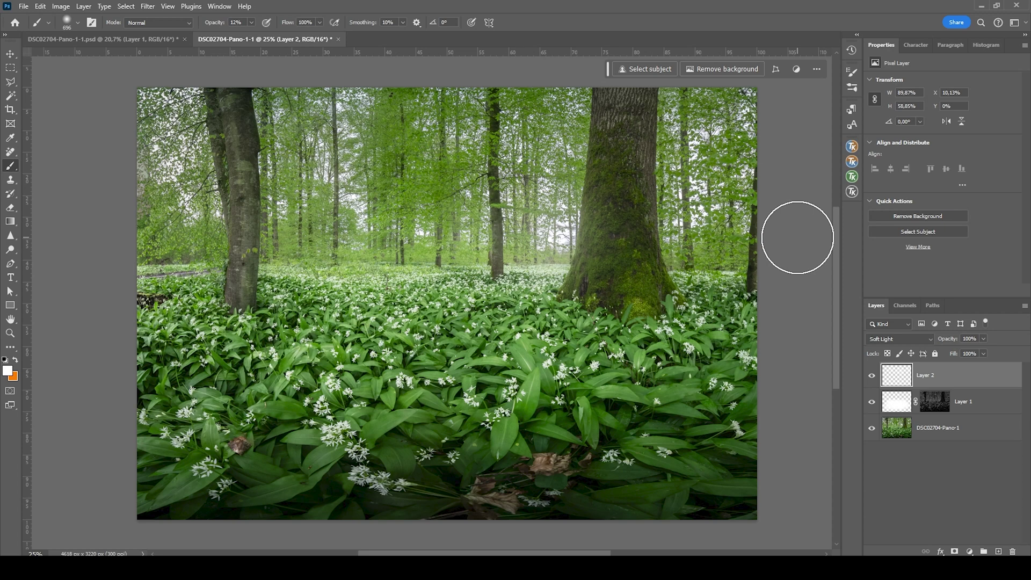
- Stamp all visible layers into Layer 3 and apply a 29.1 px Gaussian Blur
key(ctrl+alt+shift+e)
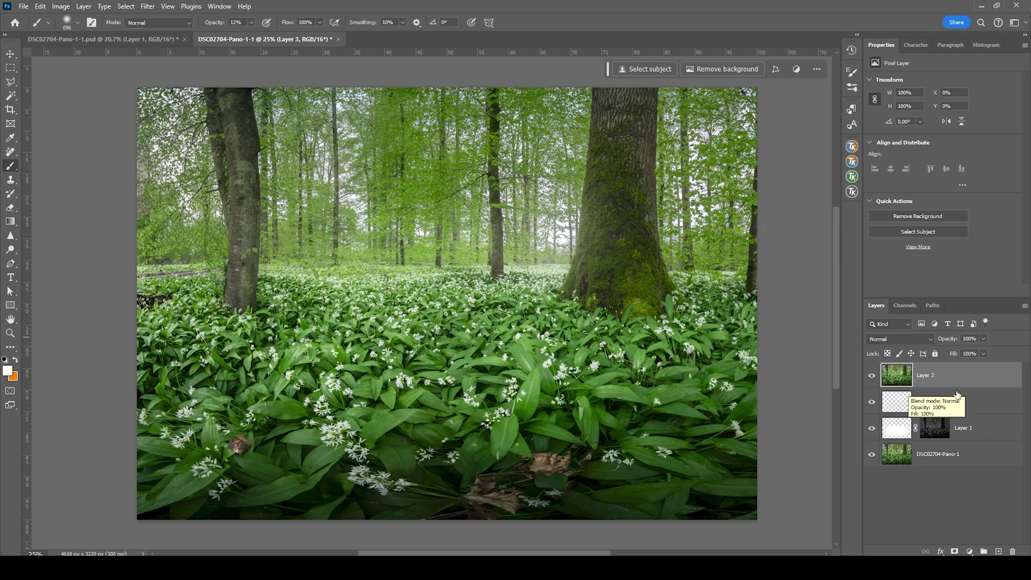
click(149, 8)
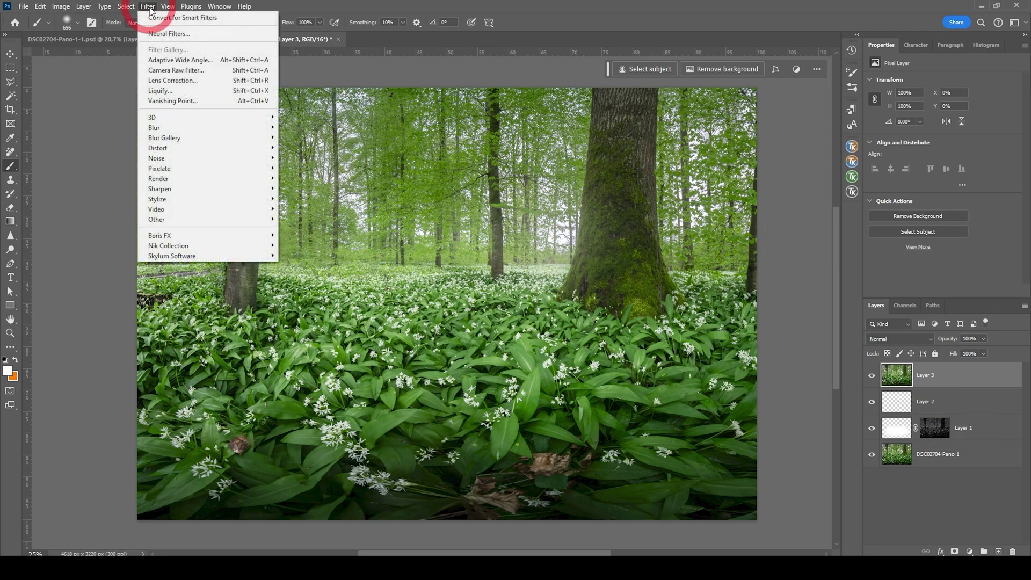
mouse_move(207, 128)
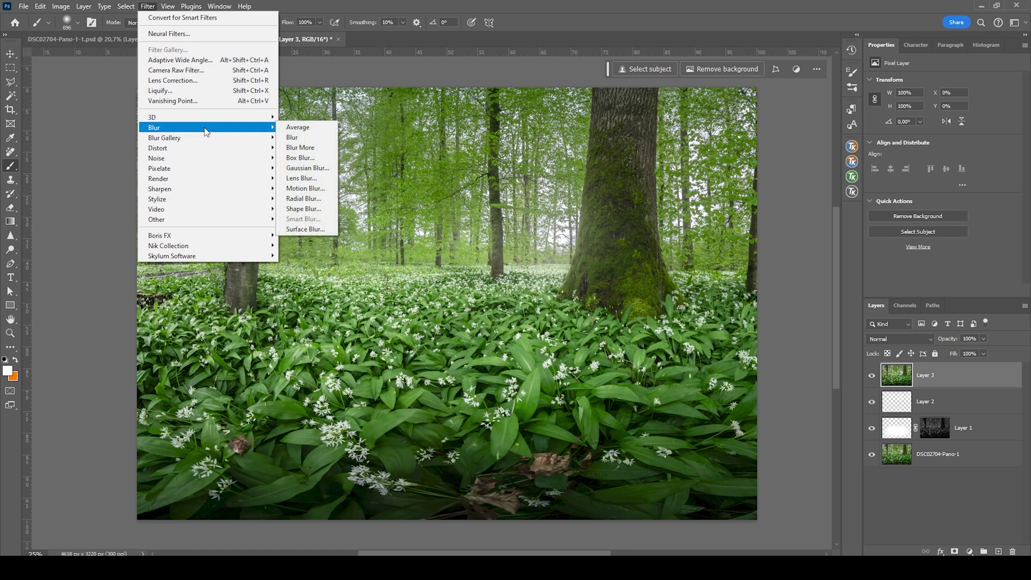
click(307, 168)
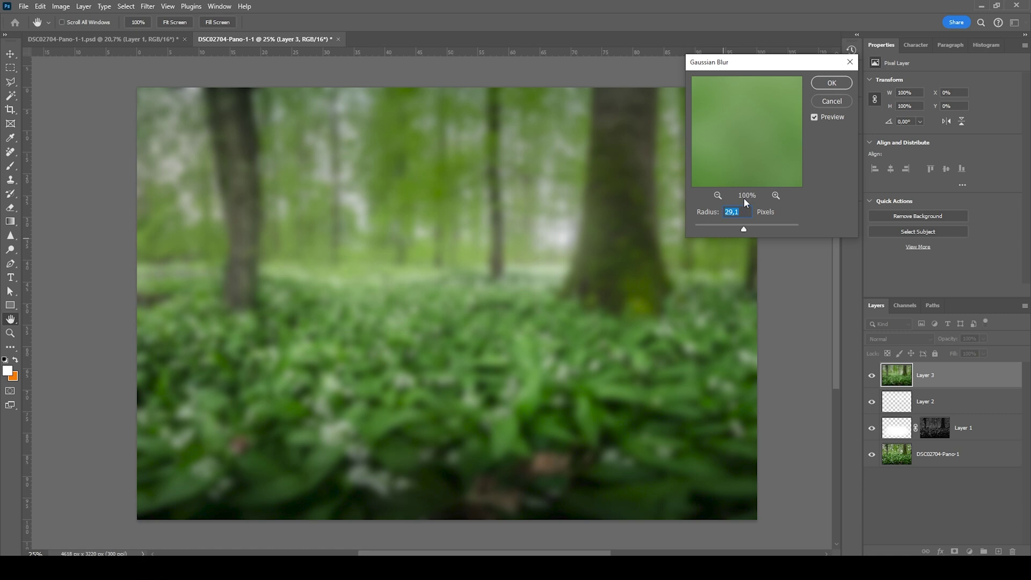
click(816, 84)
key(b)
- Fade the blur to Lighten mode at 25% opacity
click(41, 7)
click(56, 57)
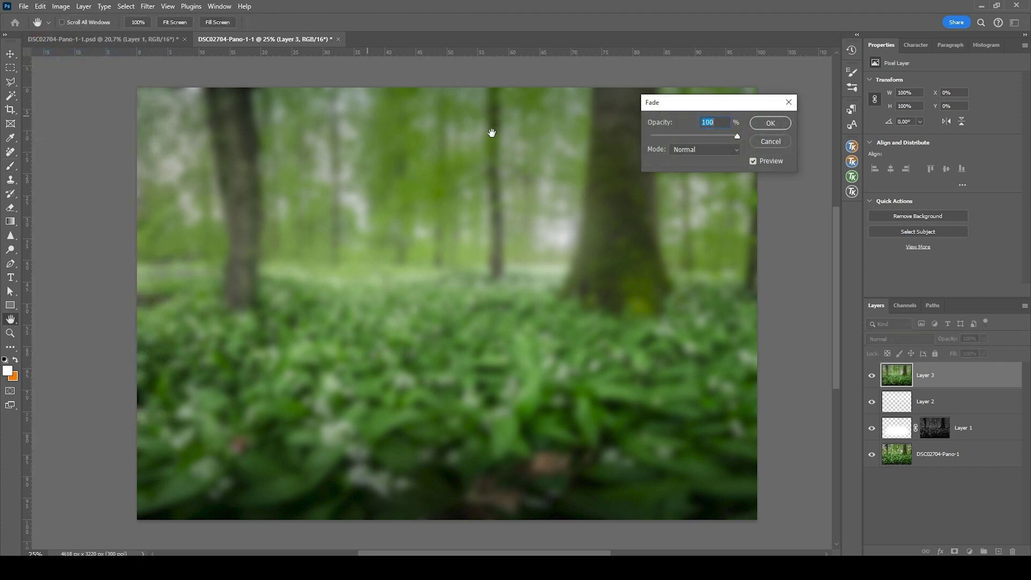
click(696, 150)
click(697, 245)
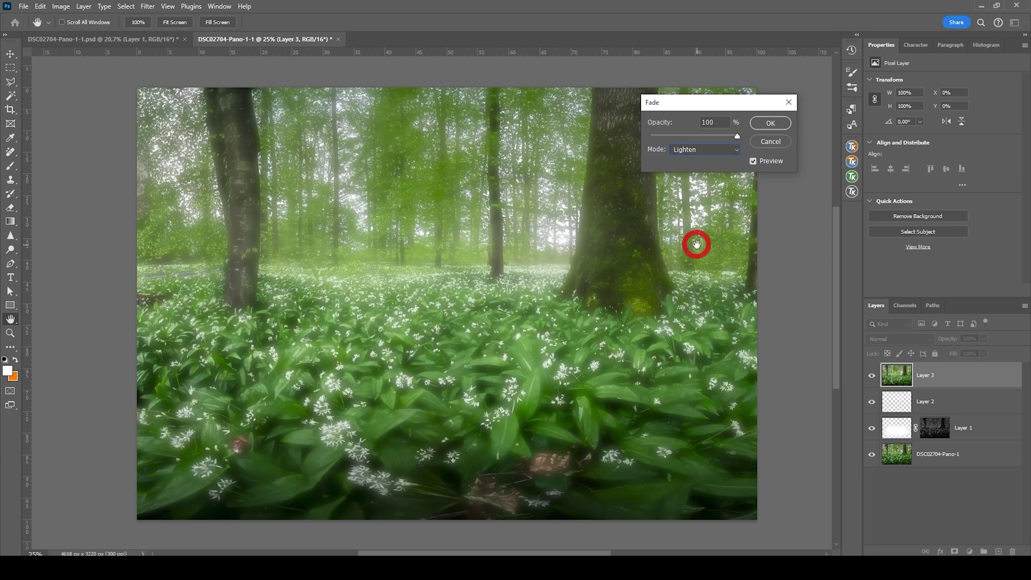
drag(740, 139, 671, 139)
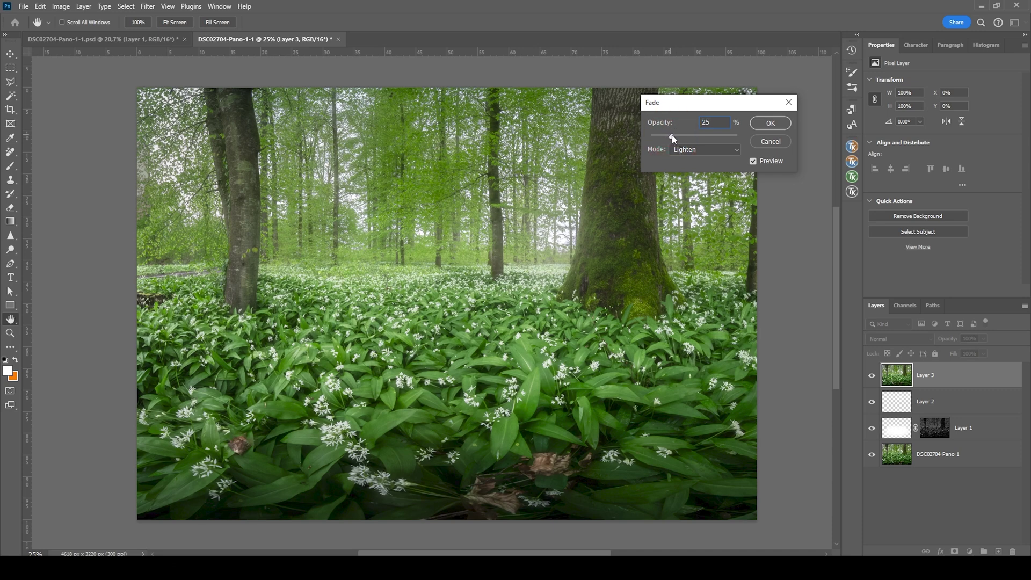
click(673, 137)
click(764, 124)
key(b)
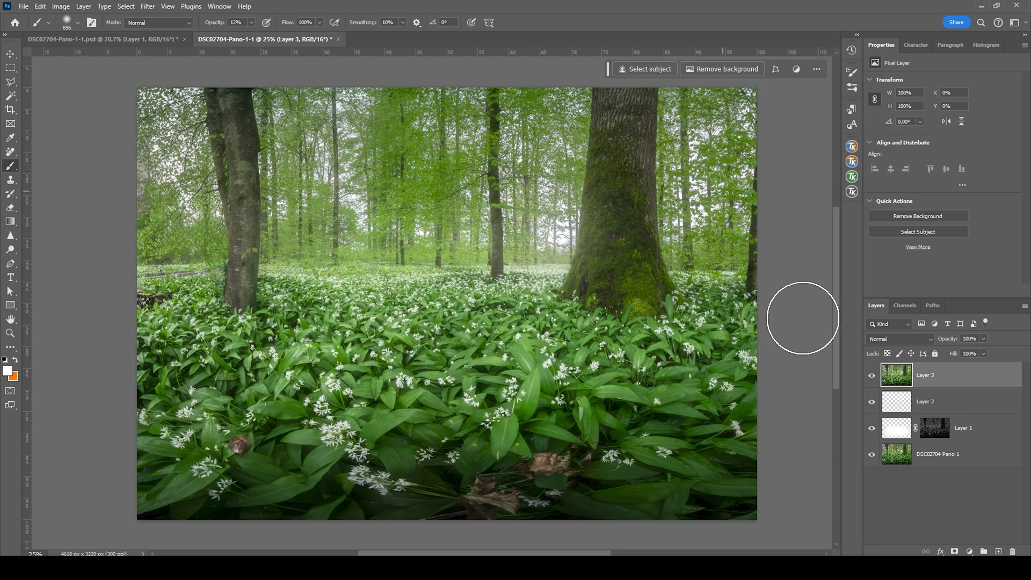
- Give Layer 3 a black layer mask that hides the whole glow
click(955, 551)
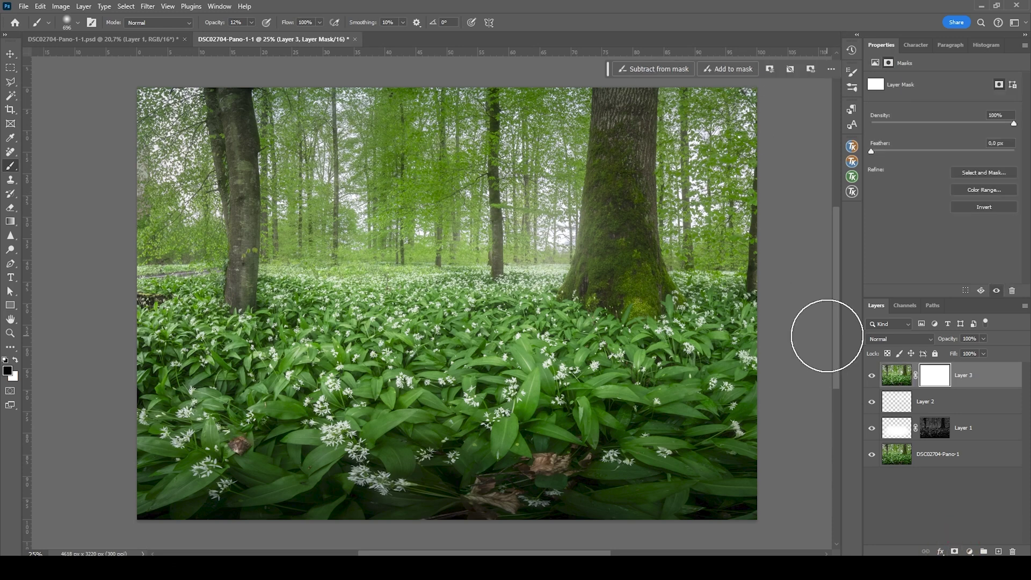
key(ctrl+z)
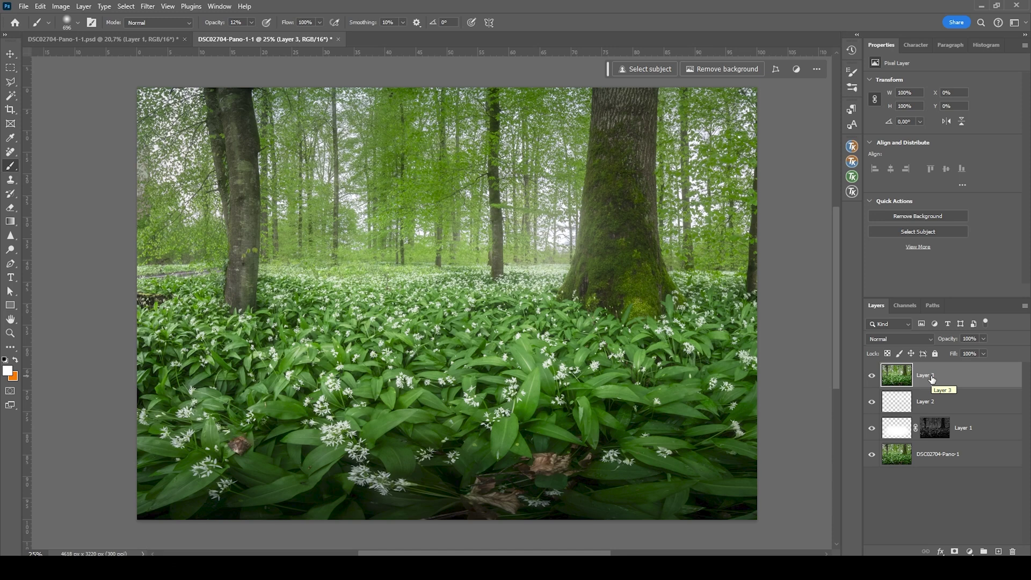
alt+click(954, 552)
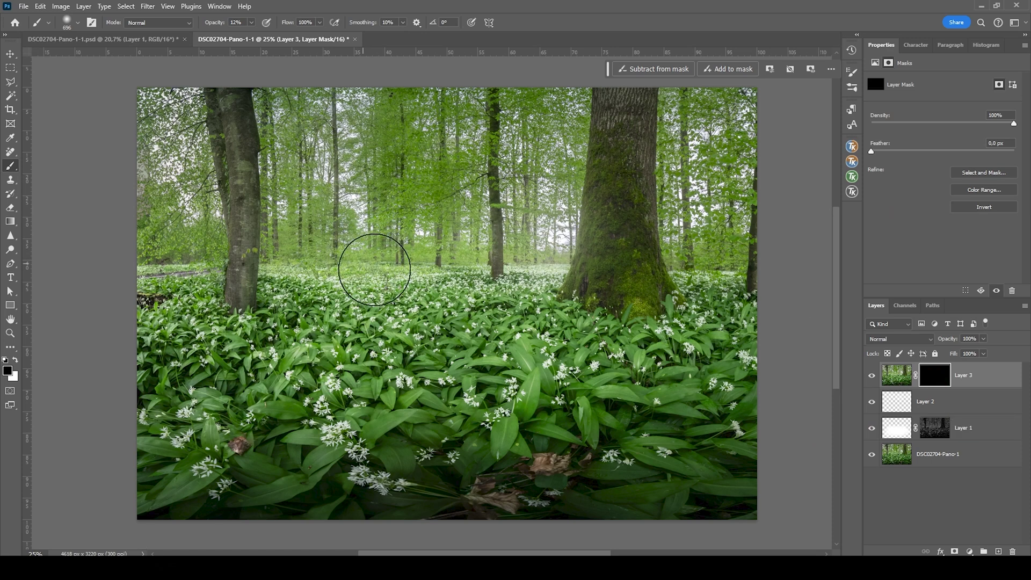
- Paint white at 100% opacity with a large soft brush across the centre band, then compare the glow on and off
click(16, 360)
click(249, 23)
drag(251, 34, 387, 28)
drag(528, 281, 587, 294)
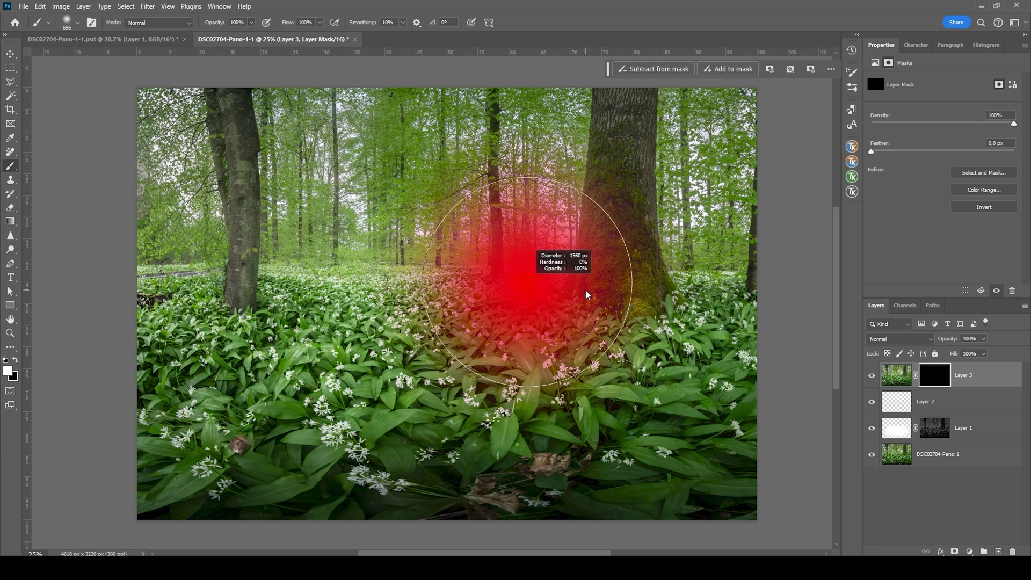
mouse_move(462, 244)
mouse_down()
mouse_move(453, 236)
mouse_move(470, 254)
mouse_move(346, 242)
mouse_move(286, 257)
mouse_move(138, 242)
mouse_move(173, 207)
mouse_move(334, 203)
mouse_up()
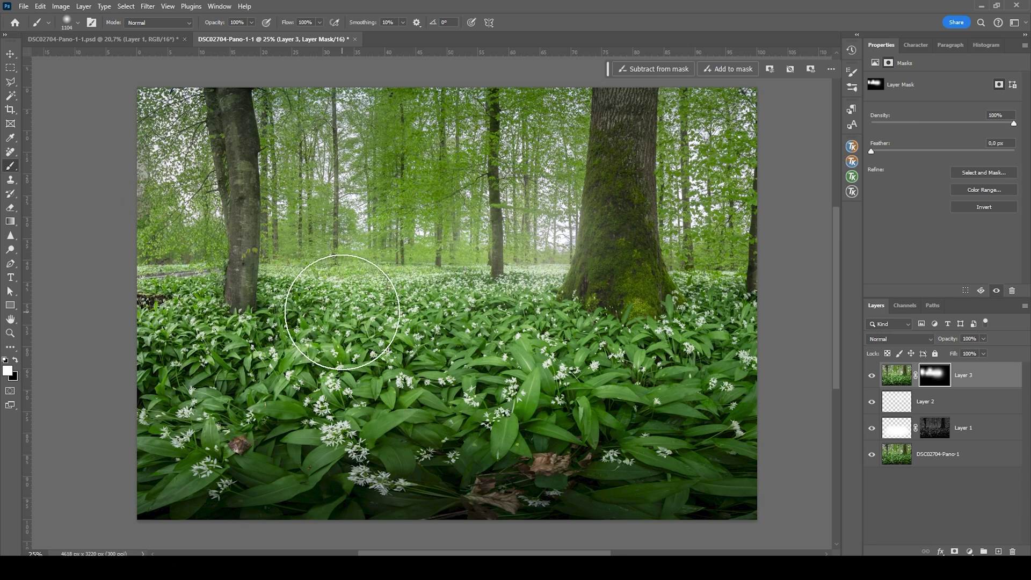
mouse_move(342, 312)
mouse_down()
mouse_move(684, 255)
mouse_move(736, 258)
mouse_up()
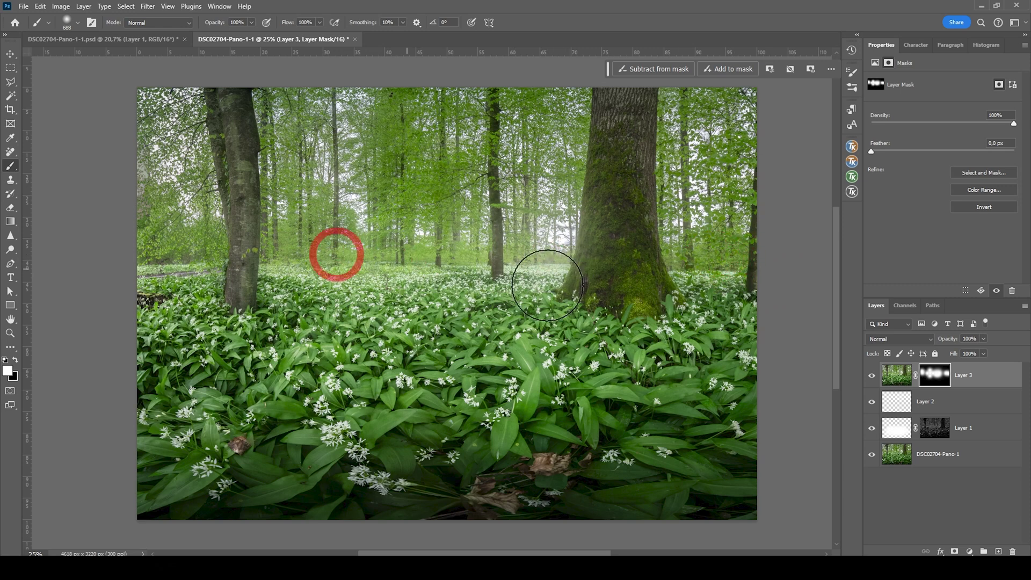
click(896, 374)
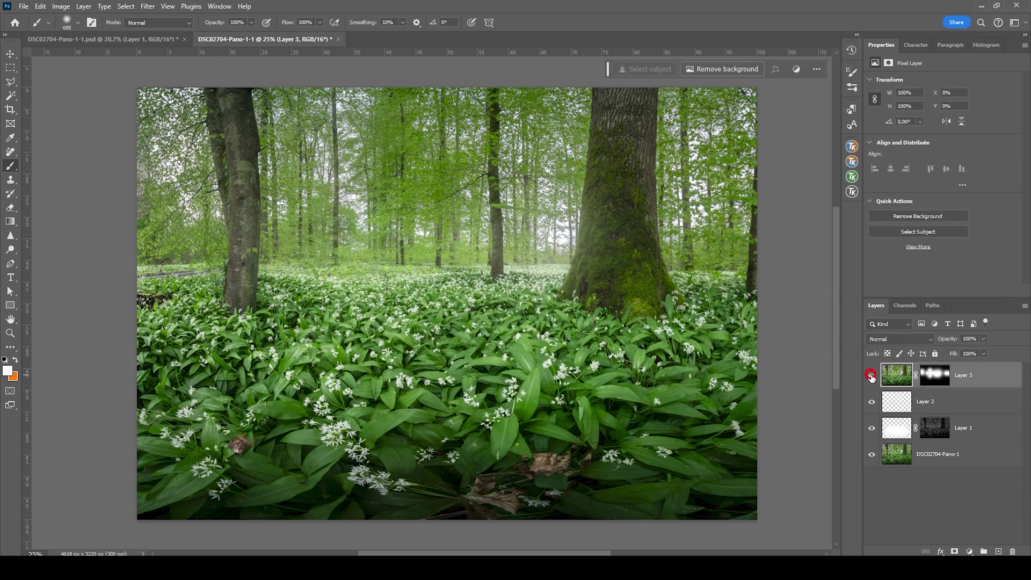
click(871, 375)
- Add a Selective Color adjustment layer shifting Greens to Yellow +76 and Cyan +18
click(969, 552)
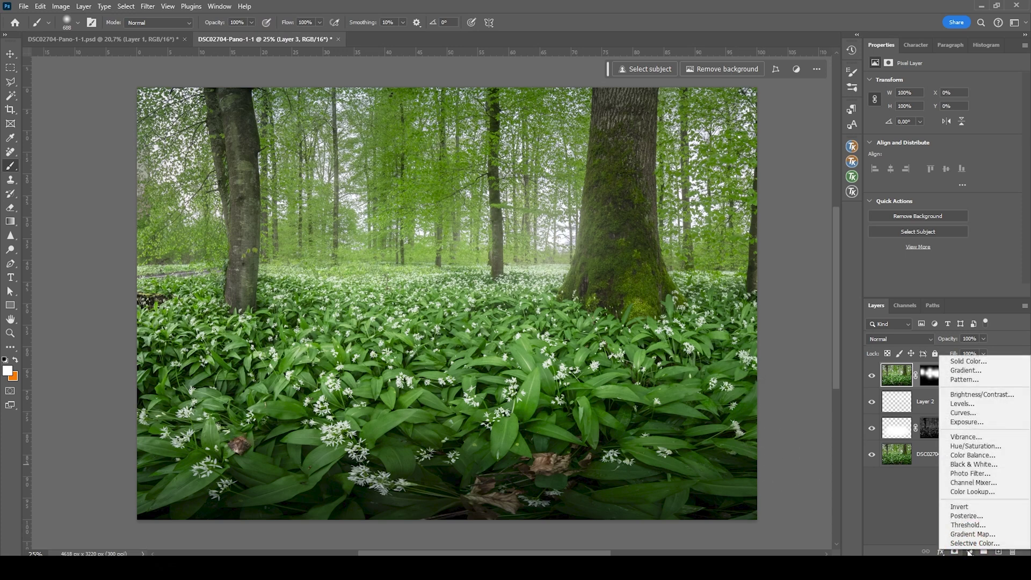
click(970, 543)
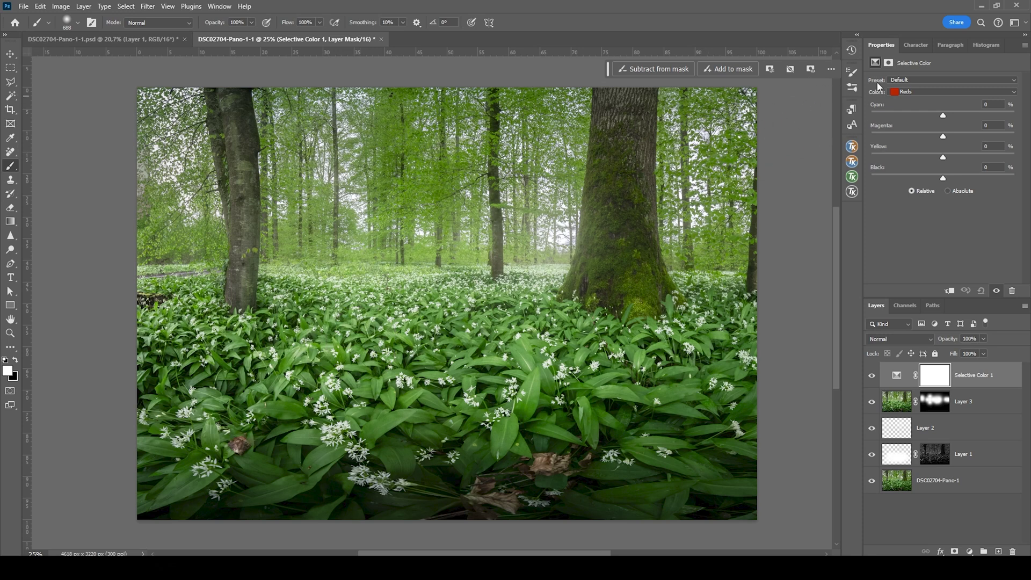
click(917, 91)
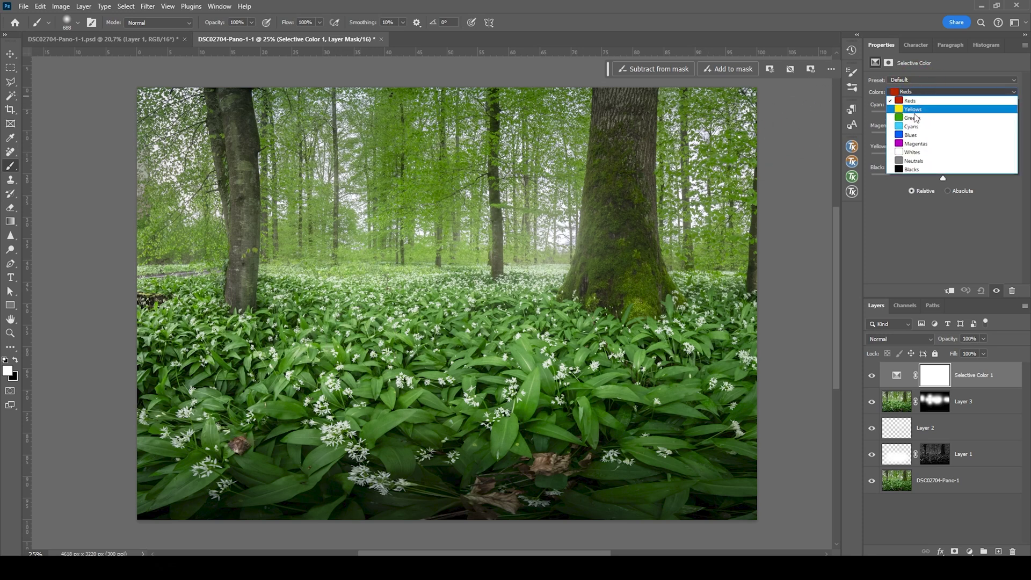
click(913, 114)
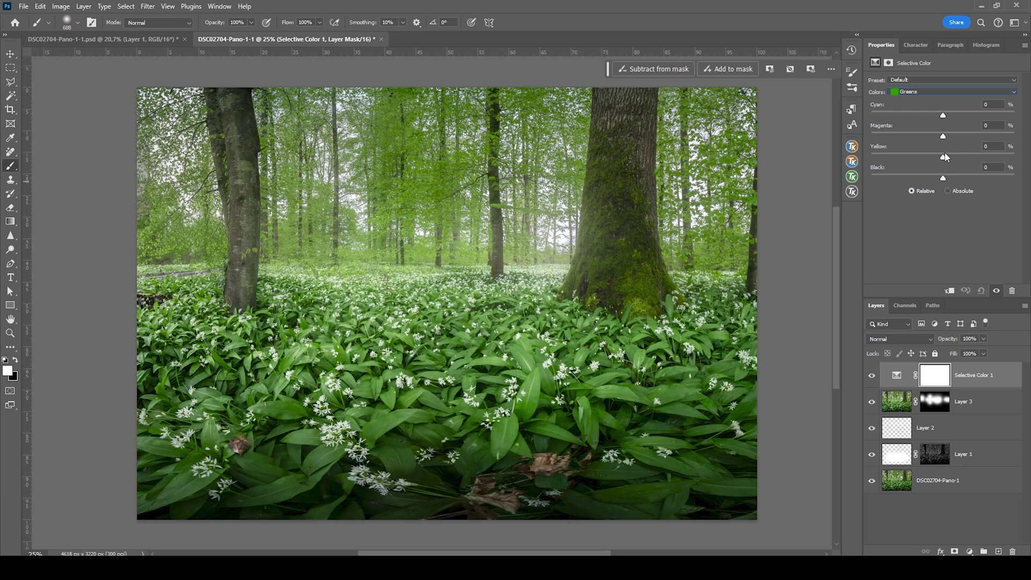
drag(944, 160, 944, 160)
drag(965, 162, 1000, 163)
drag(944, 117, 966, 118)
click(941, 382)
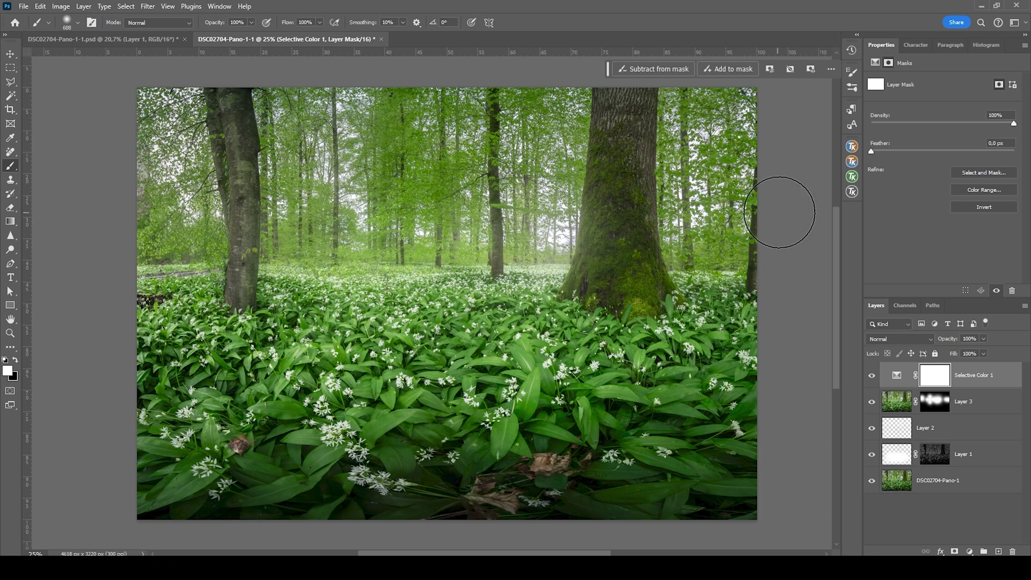
- Draw a black-to-white gradient downward across the tree line on the Selective Color mask
key(g)
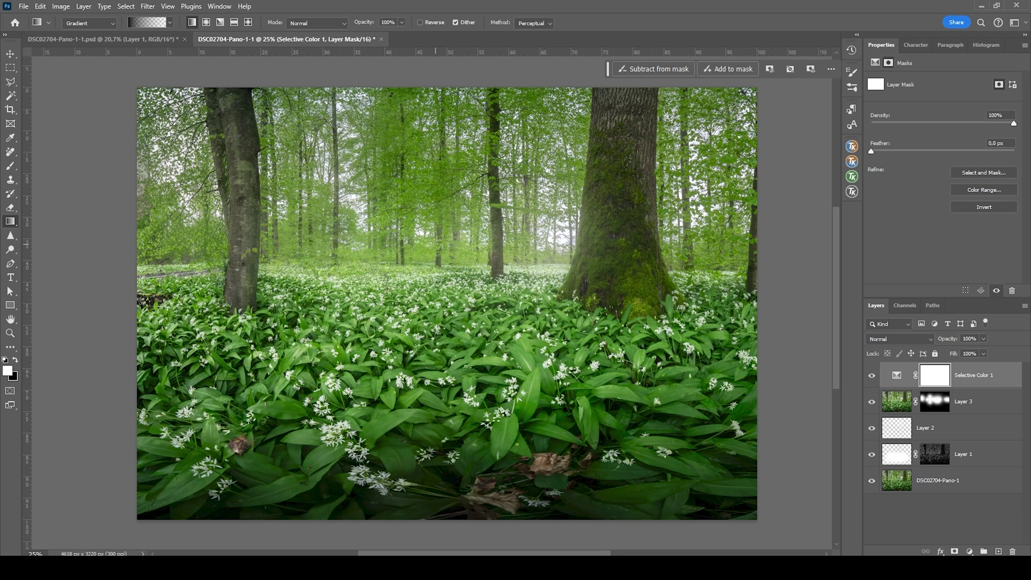
drag(434, 246, 435, 306)
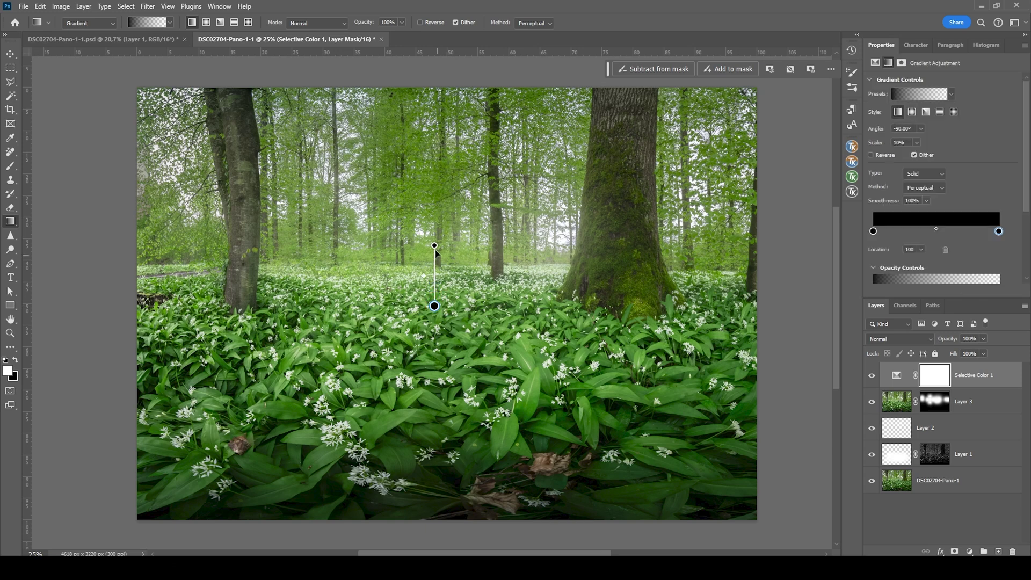
click(871, 377)
- Toggle Selective Color 1 on and off to compare the green boost, then reshow its settings
click(871, 377)
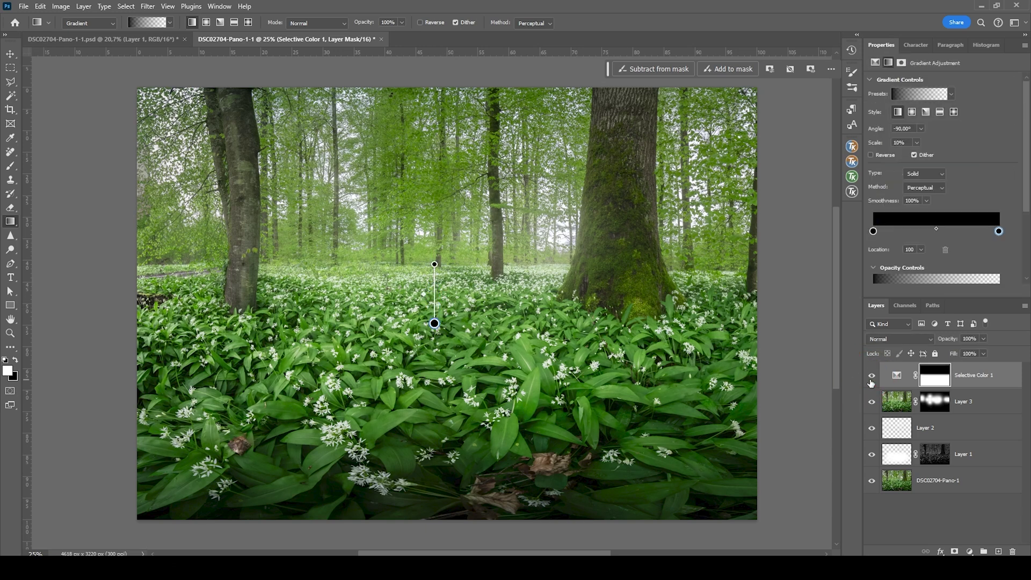
click(872, 377)
click(871, 377)
click(871, 377)
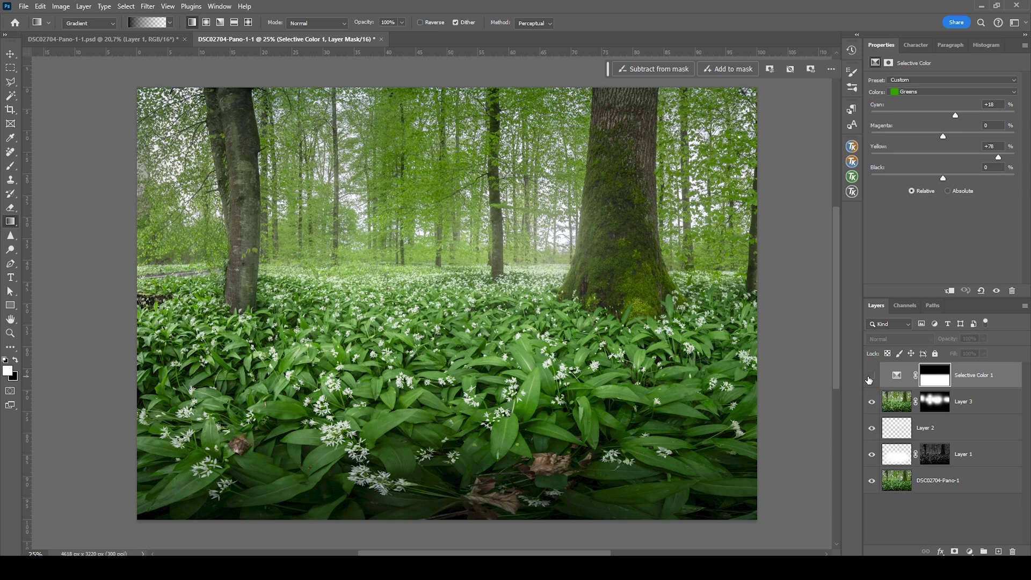
click(871, 377)
click(871, 377)
click(871, 377)
click(897, 375)
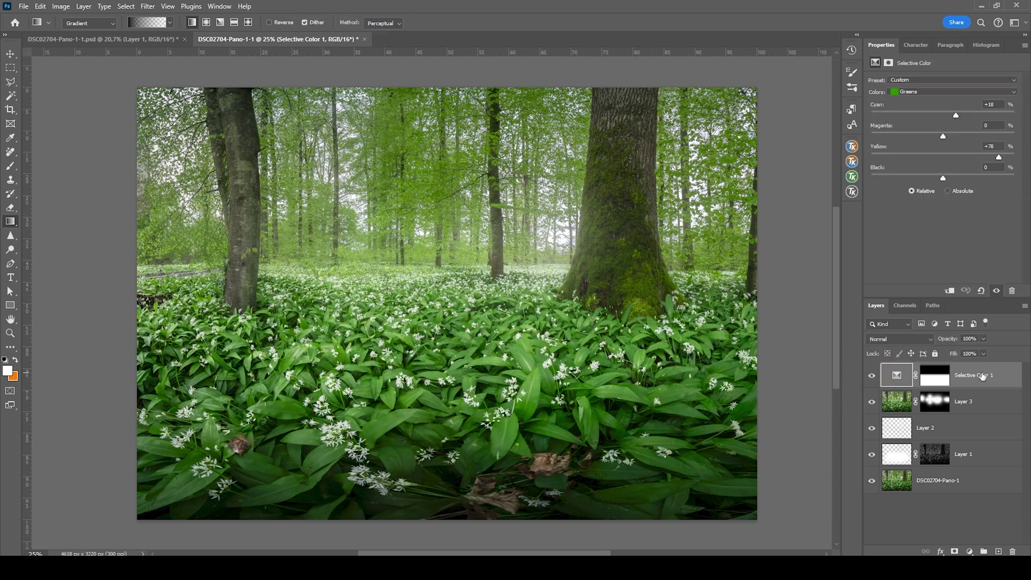